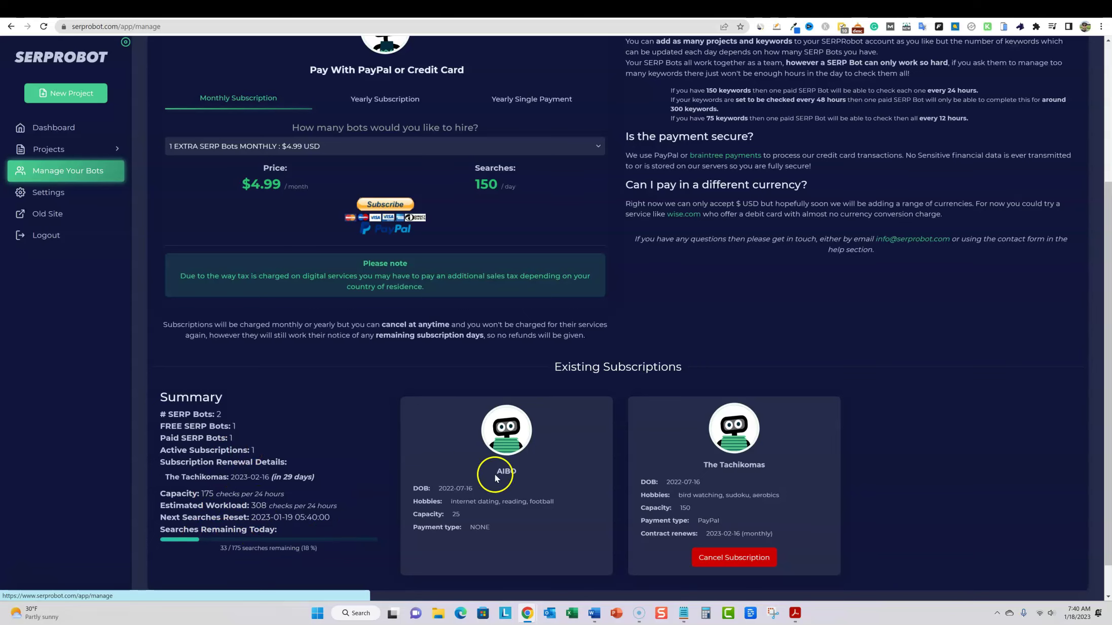
- Review the monthly pricing options for hiring extra SERP Bots
scroll(659, 477, "down", 1)
scroll(651, 466, "up", 5)
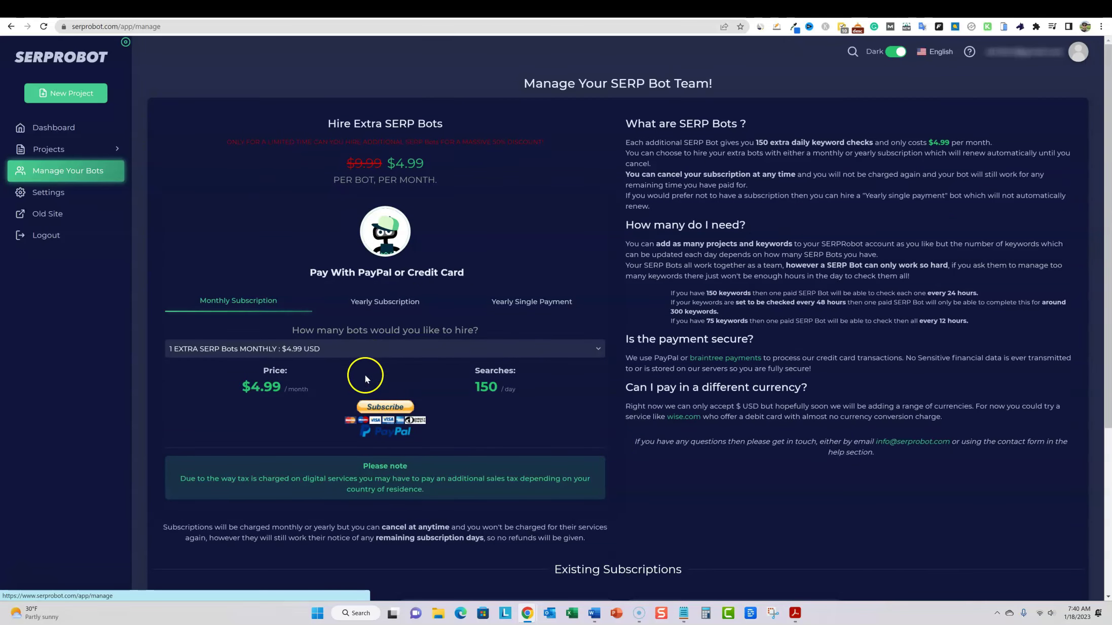
left_click(567, 348)
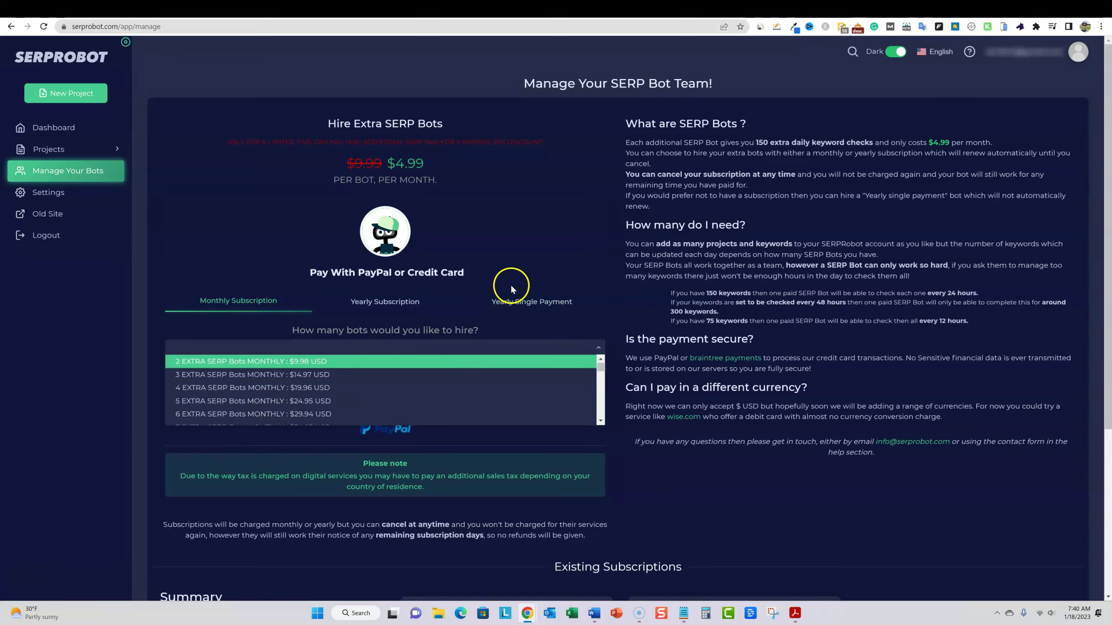
left_click(575, 282)
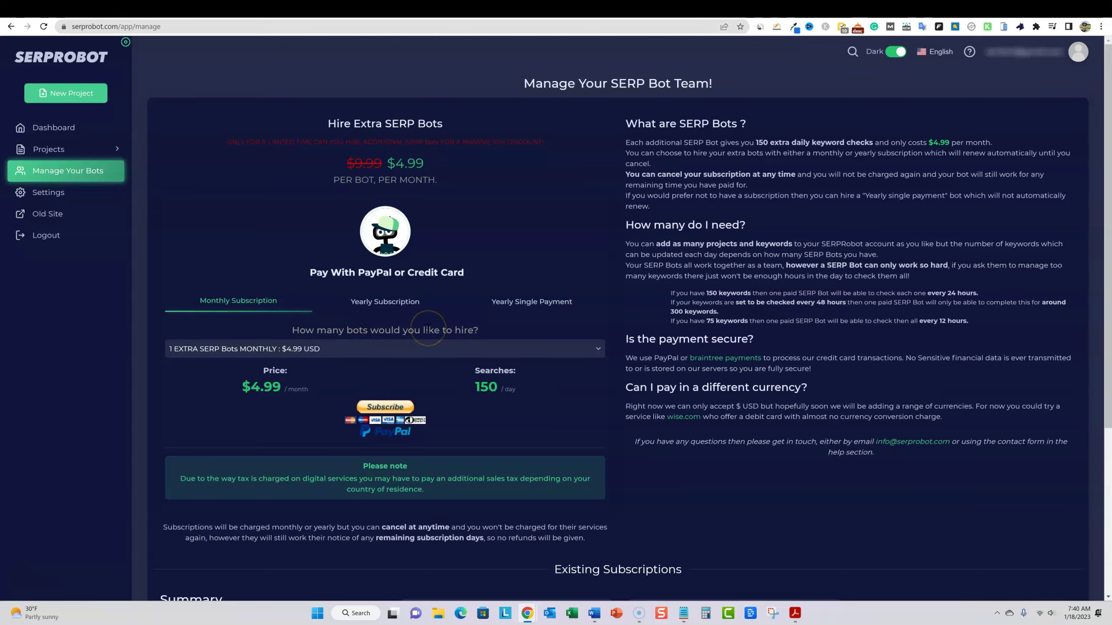
- Examine the daily check capacity in the summary of existing subscriptions
scroll(482, 411, "down", 5)
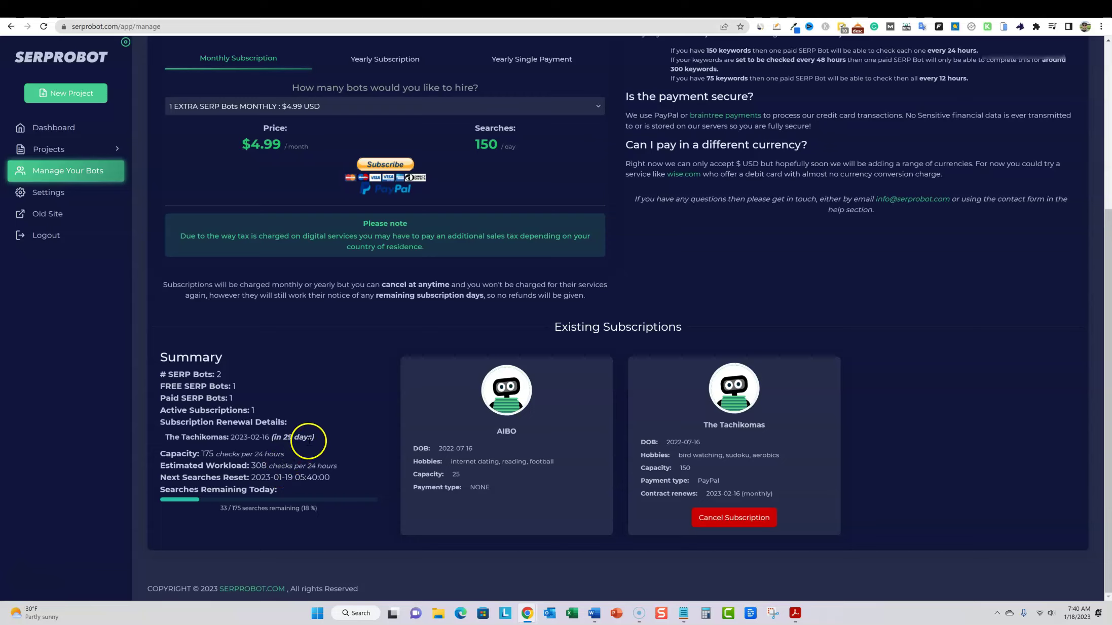
left_click_drag(201, 453, 287, 453)
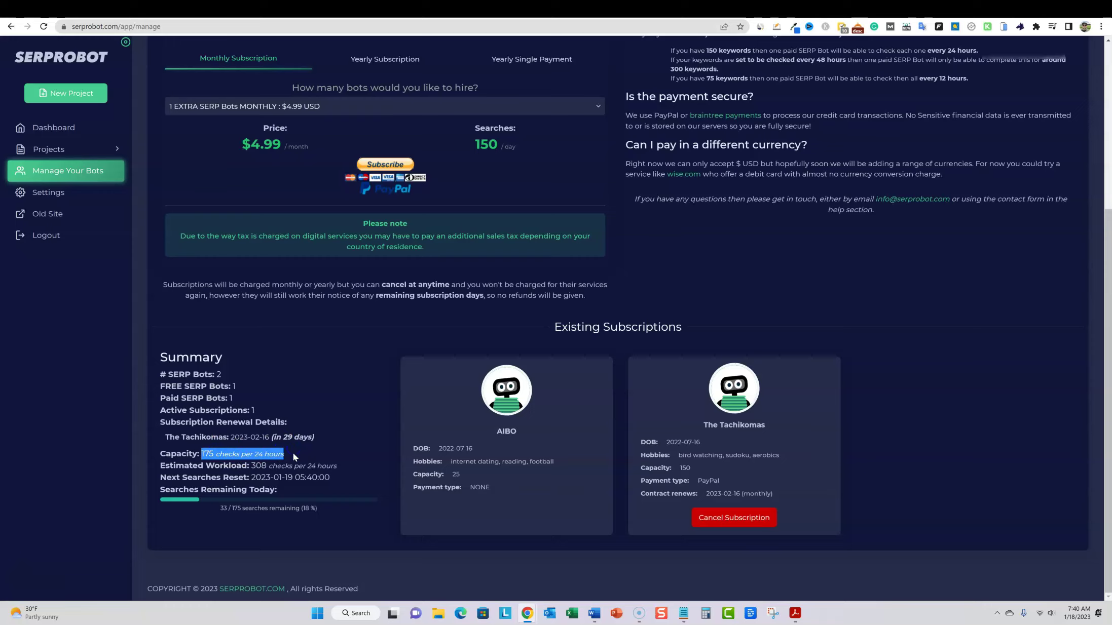
left_click(205, 454)
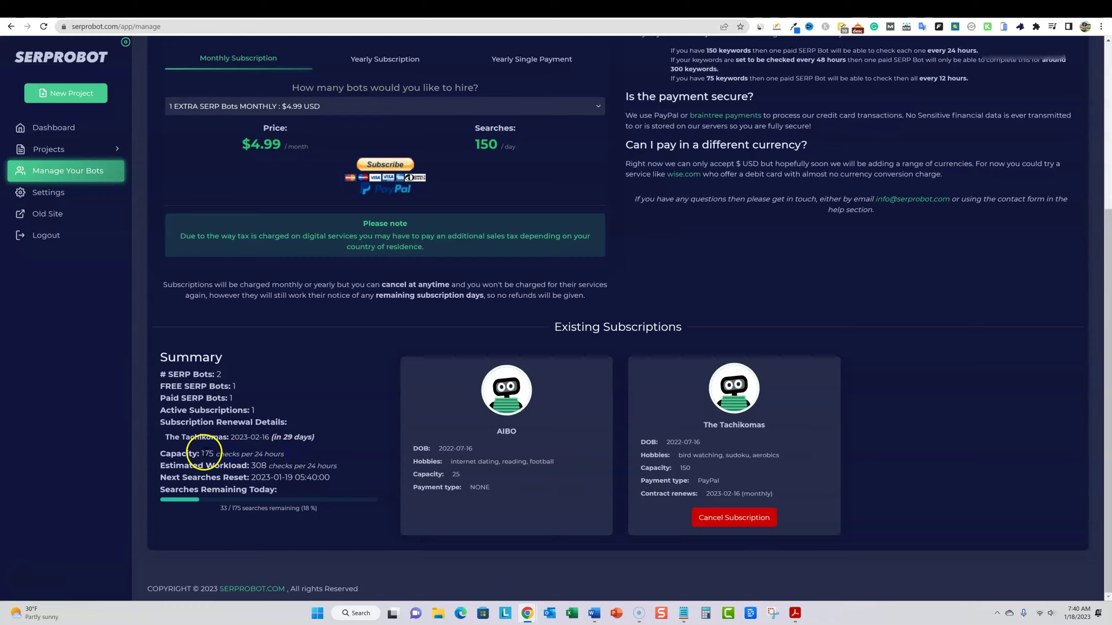
left_click_drag(222, 454, 304, 451)
left_click(349, 348)
scroll(350, 348, "up", 5)
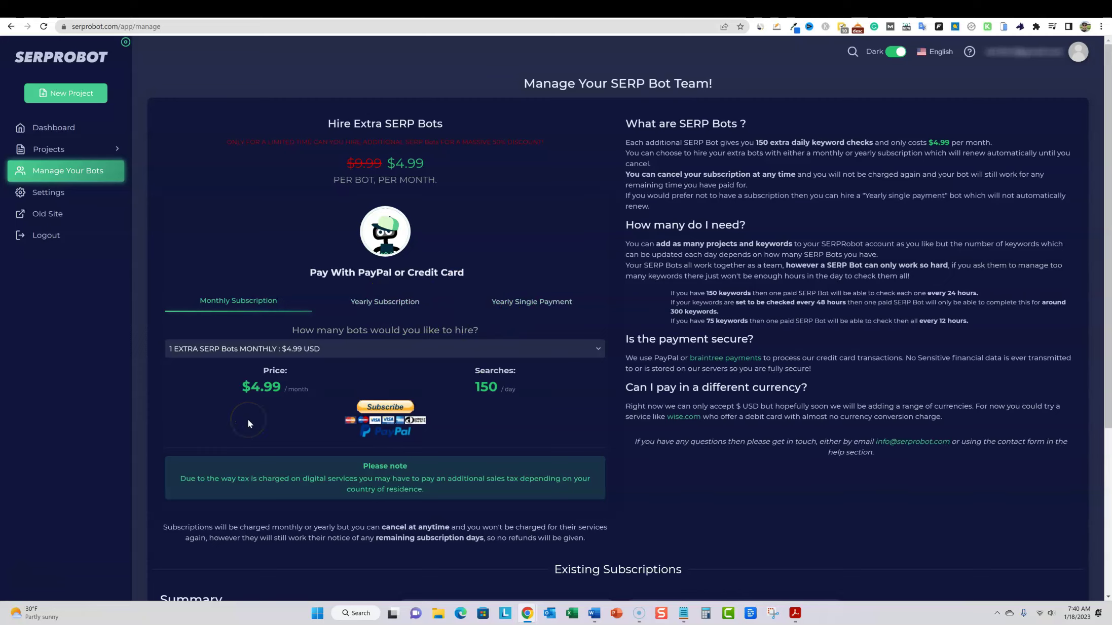
- Compare the current subscription capacity with the monthly plans offered for additional SERP Bots
scroll(247, 419, "down", 6)
scroll(248, 418, "up", 6)
scroll(233, 431, "down", 5)
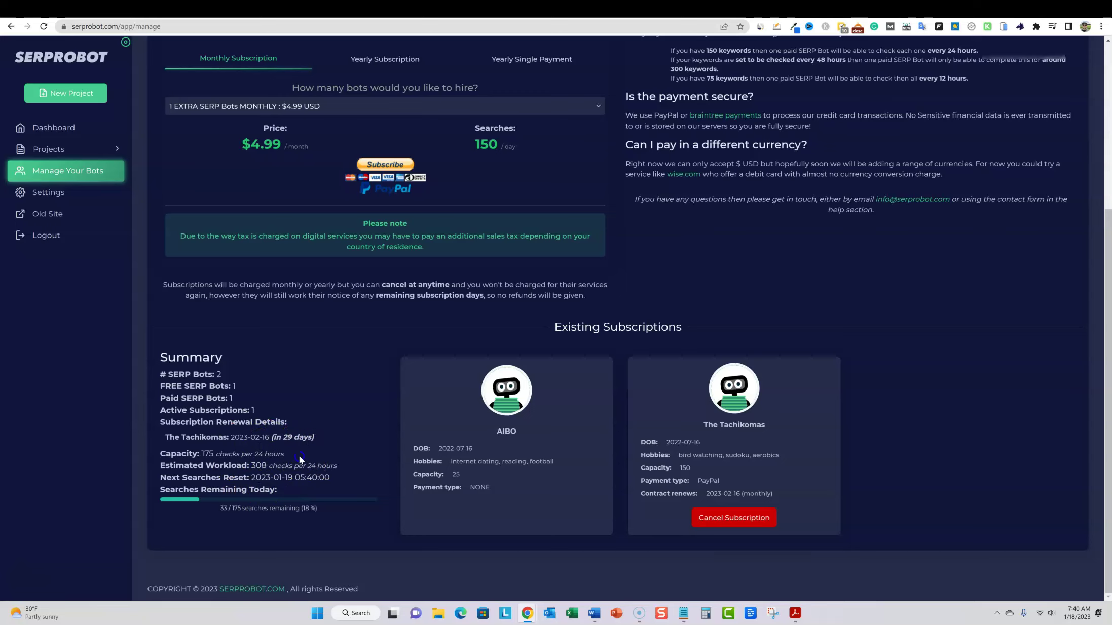
left_click_drag(299, 458, 163, 458)
left_click(248, 340)
scroll(248, 342, "up", 5)
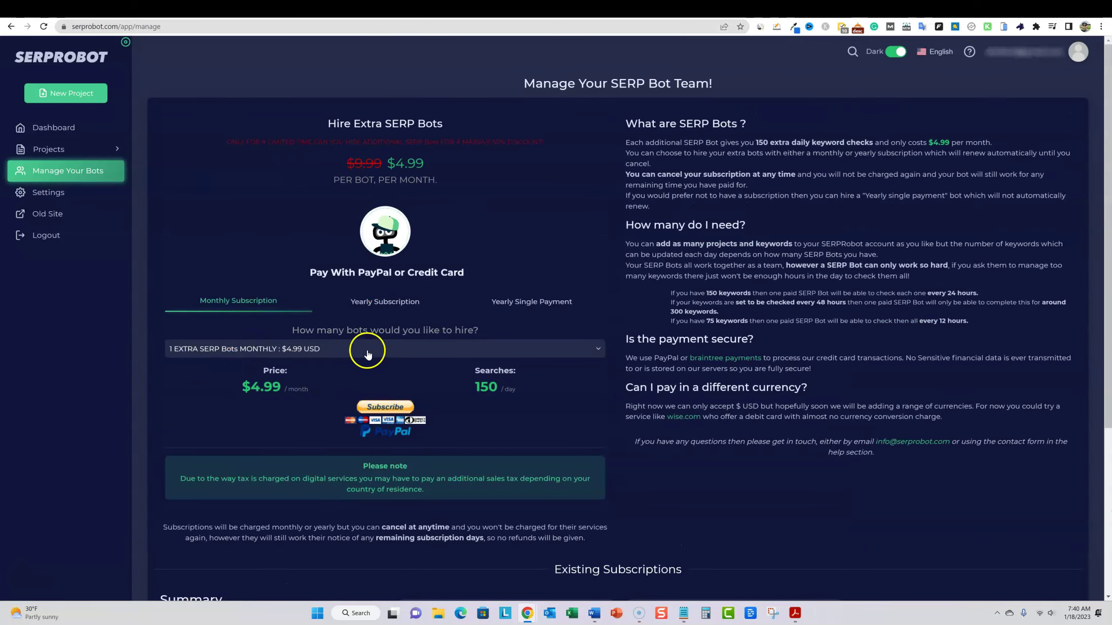
left_click(367, 350)
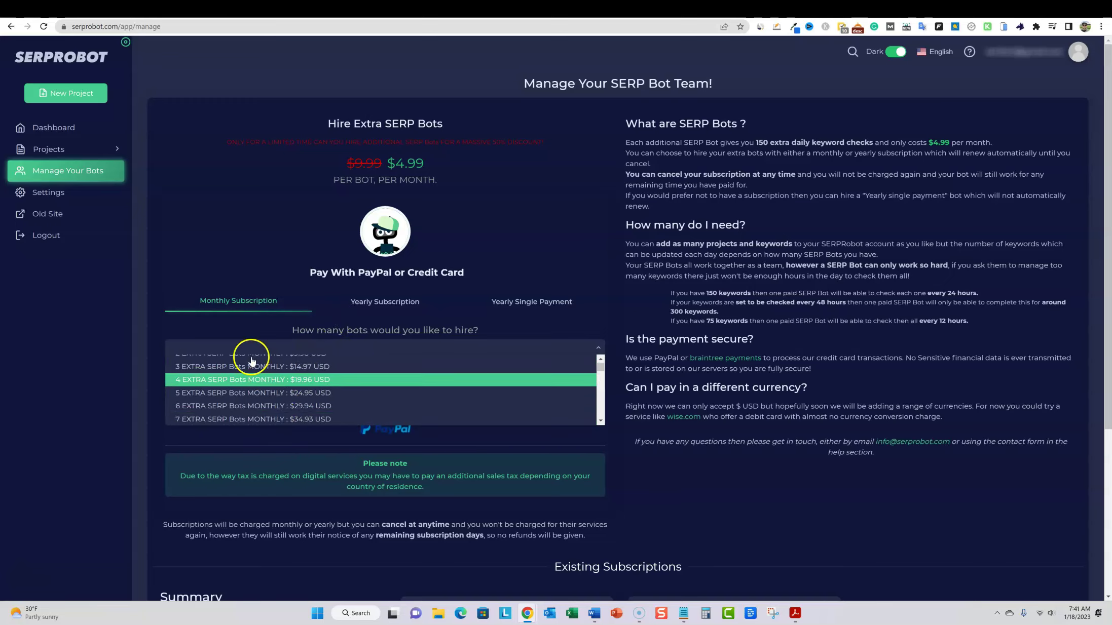
left_click(166, 266)
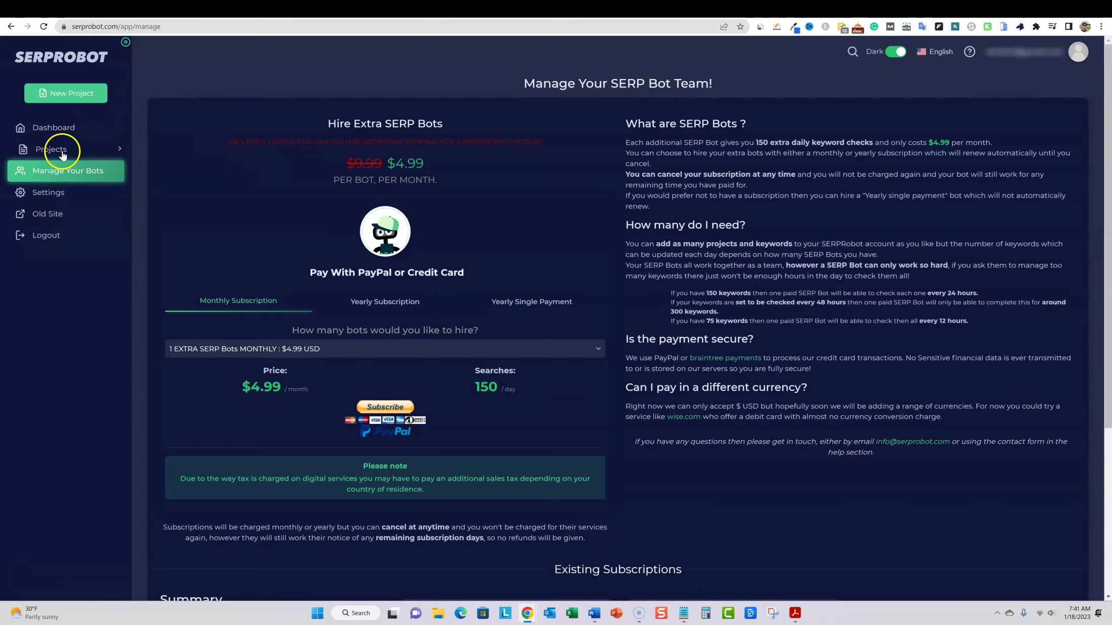
- Review the project type and search location choices in a new project form, and close it without adding a project
left_click(72, 94)
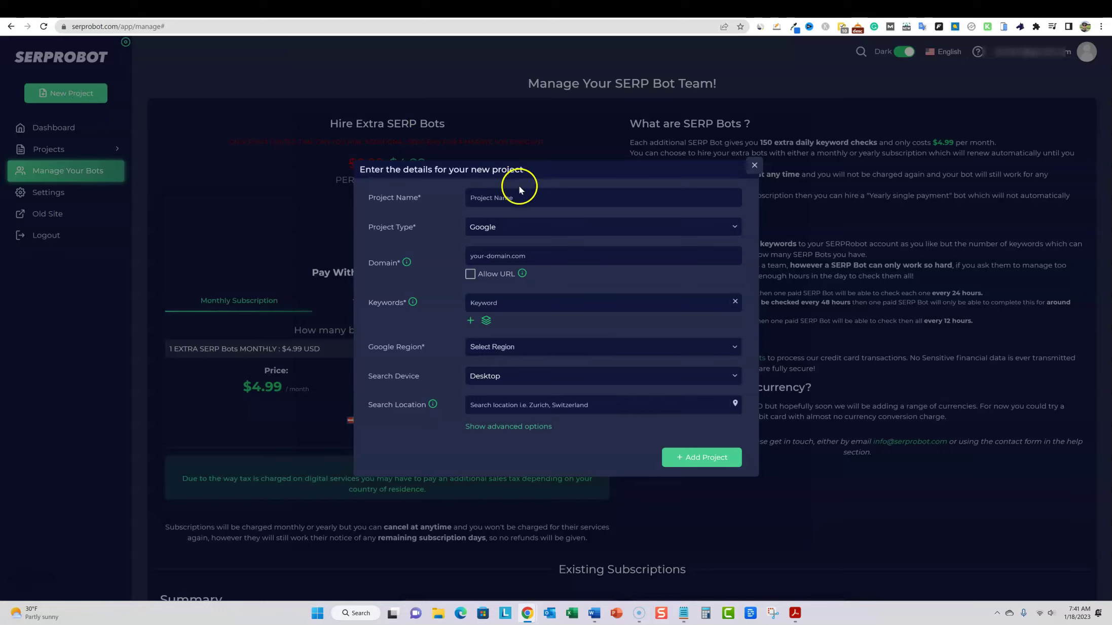
left_click(594, 228)
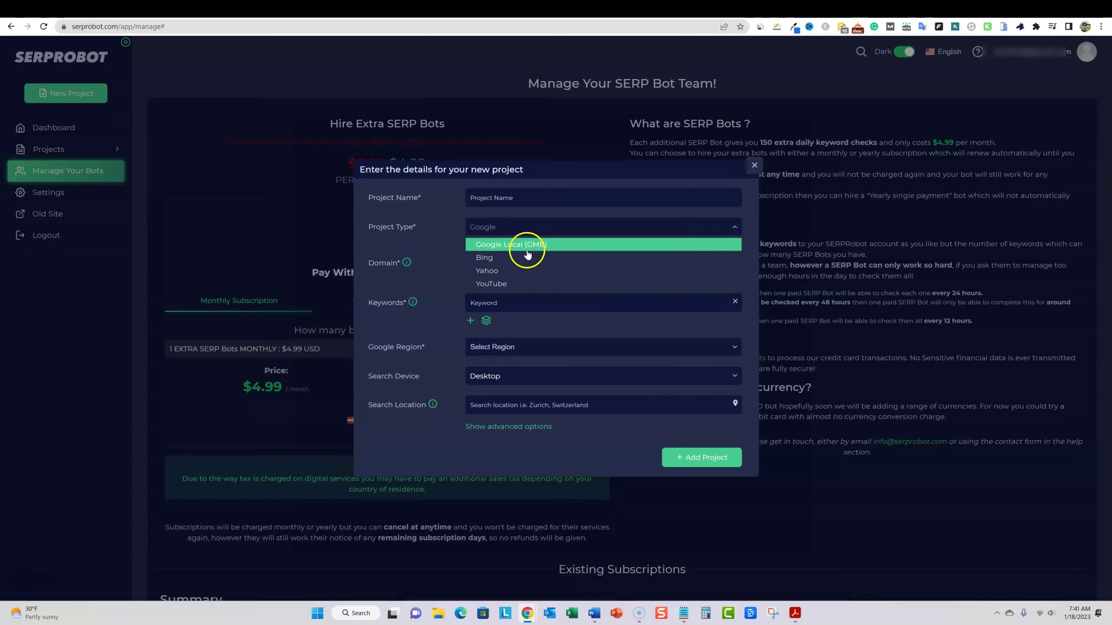
left_click(448, 217)
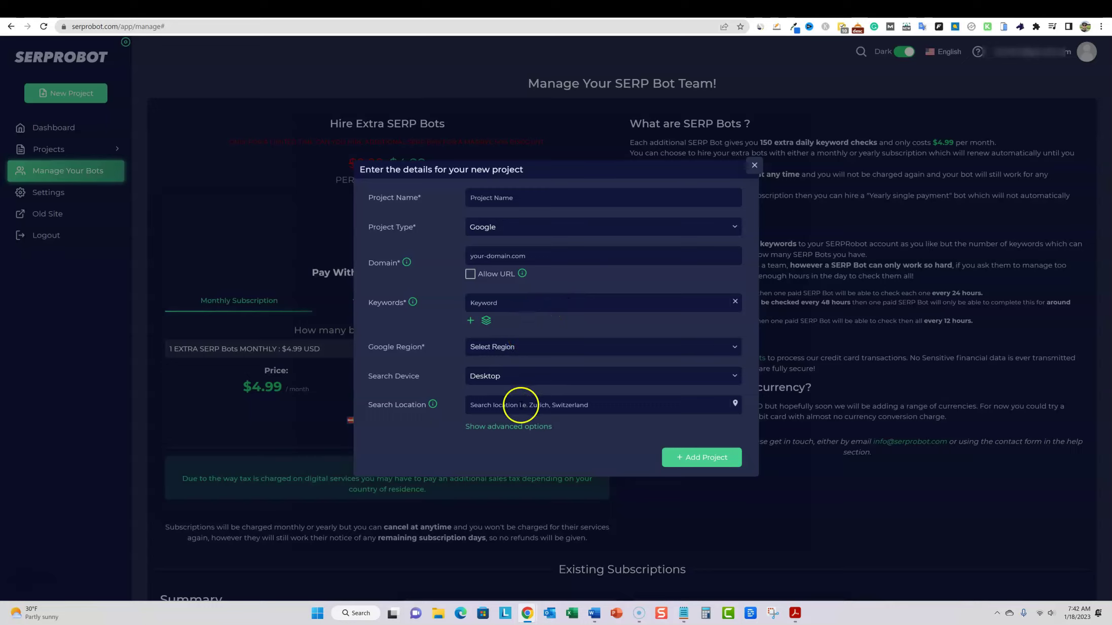
left_click(521, 405)
left_click(541, 451)
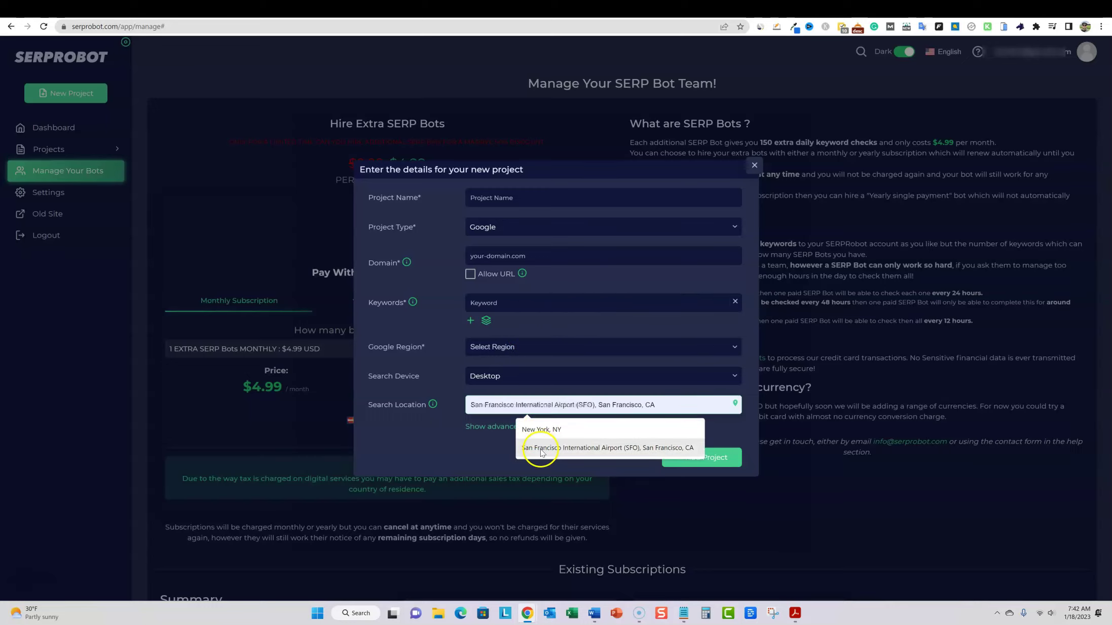
left_click(425, 445)
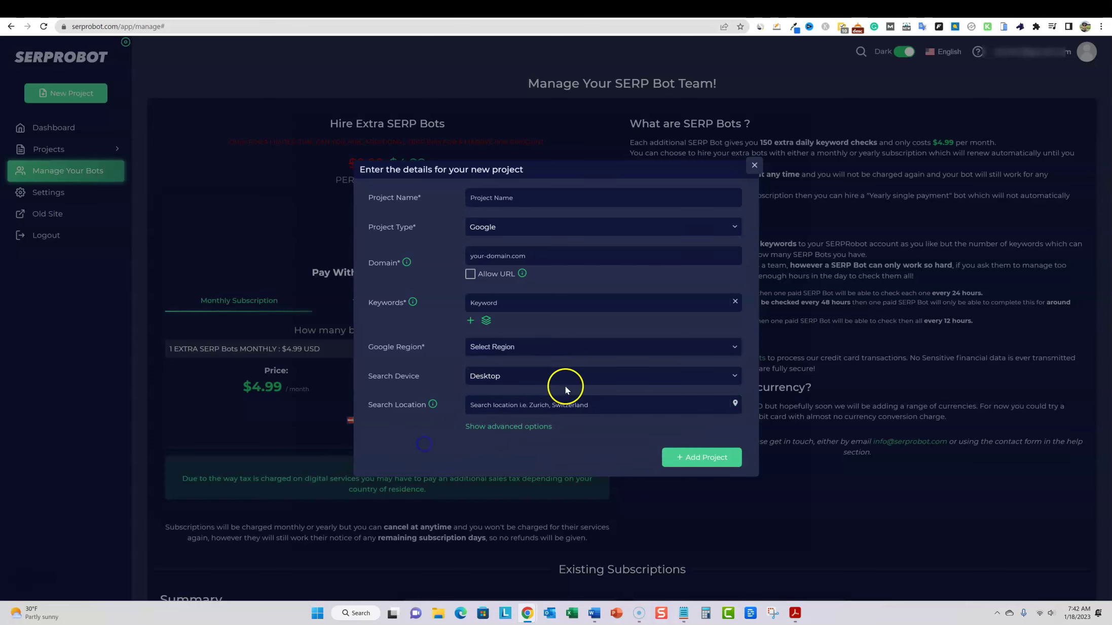
left_click(754, 166)
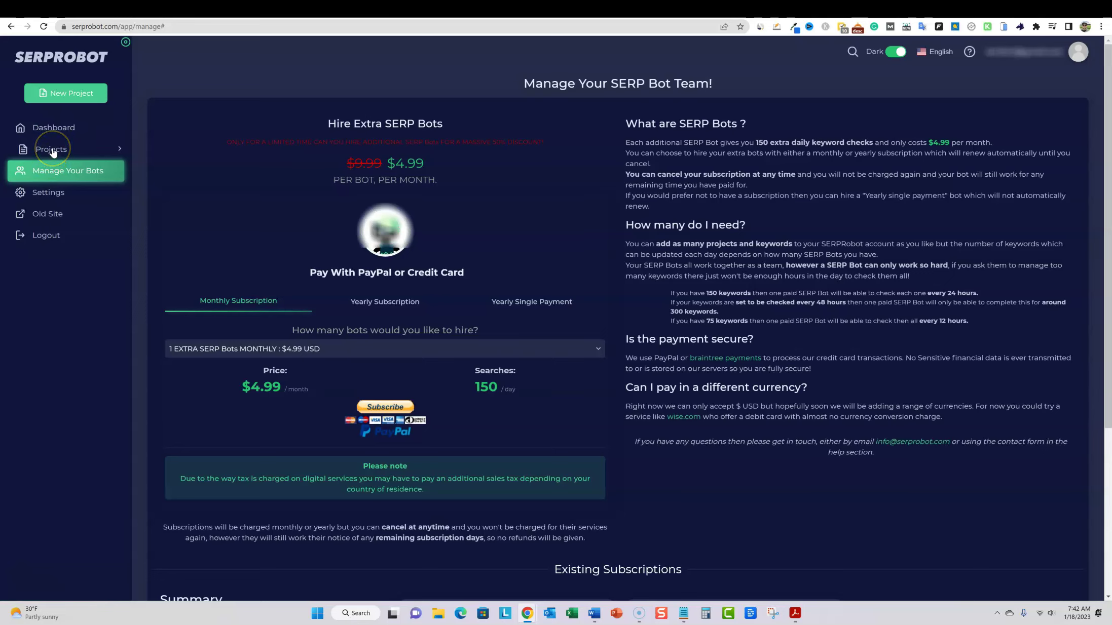
- Open the RealisticPay project from the dashboard and look over its summary, keyword list and tags
left_click(70, 130)
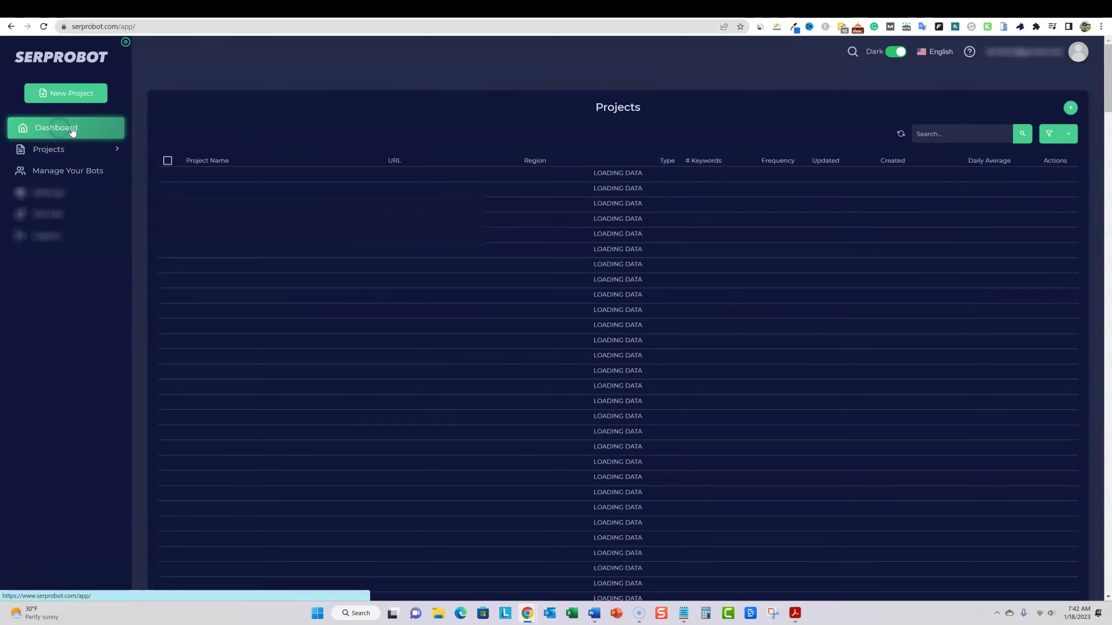
left_click(61, 150)
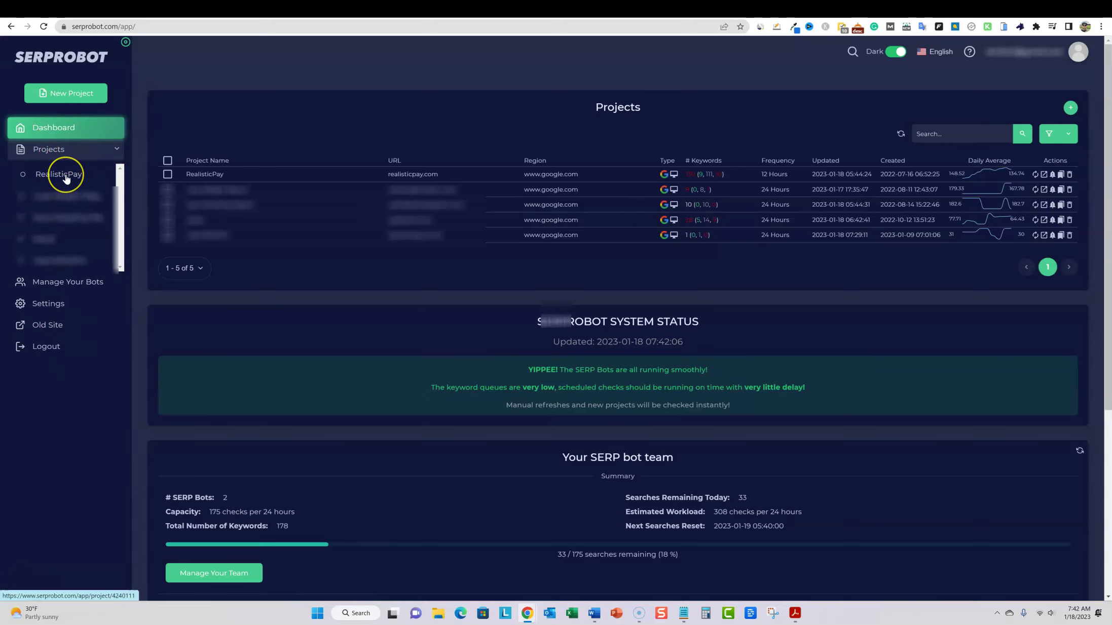
left_click(65, 176)
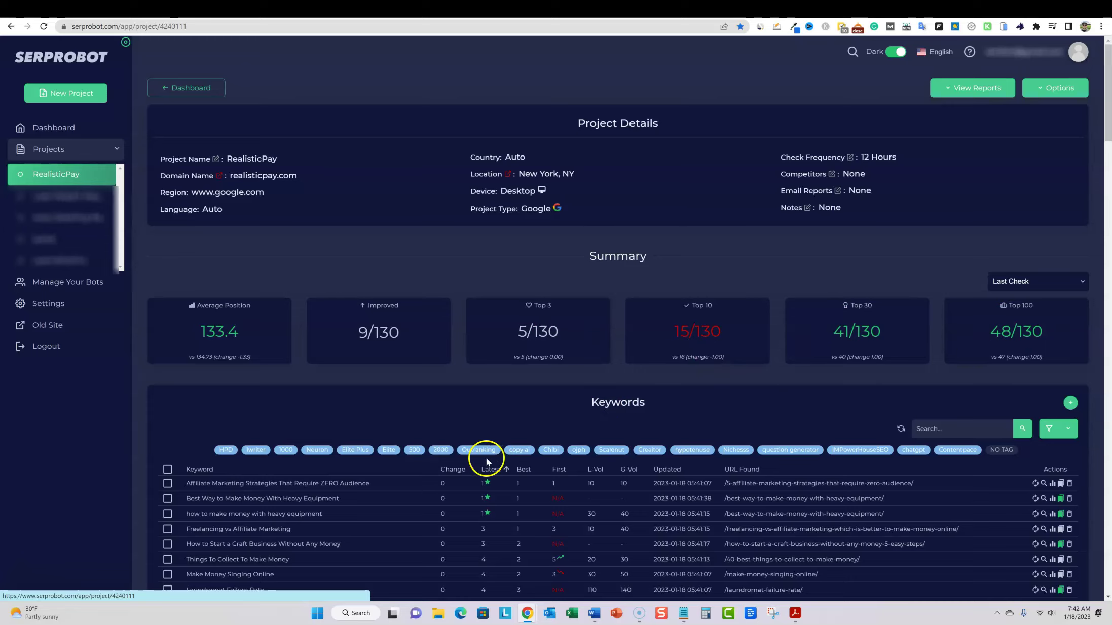
scroll(369, 409, "down", 1)
scroll(368, 405, "down", 2)
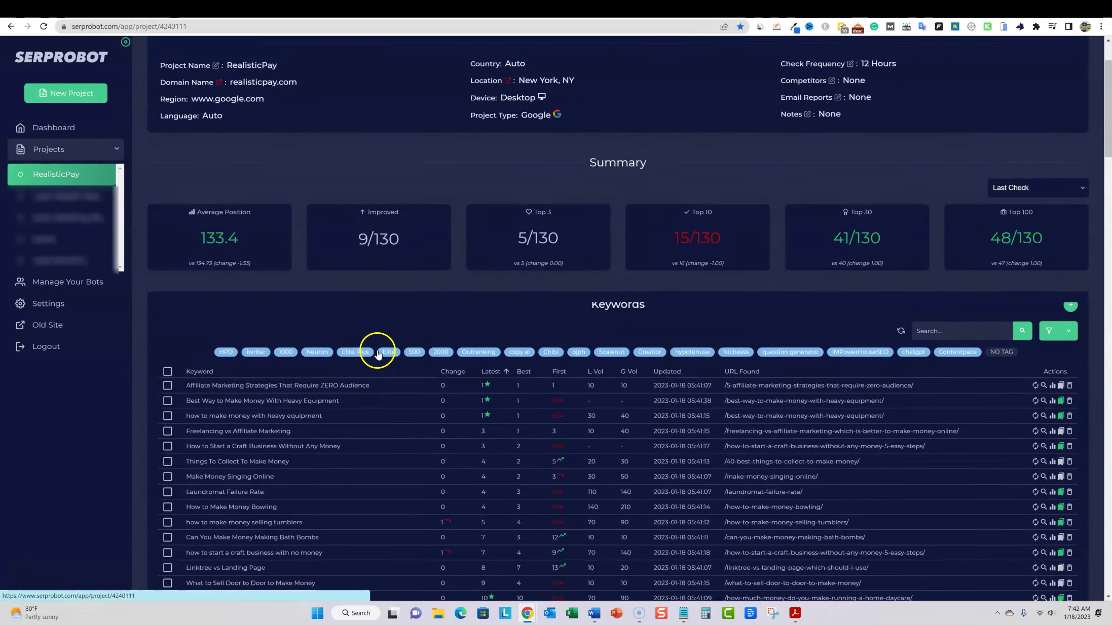
scroll(380, 352, "up", 2)
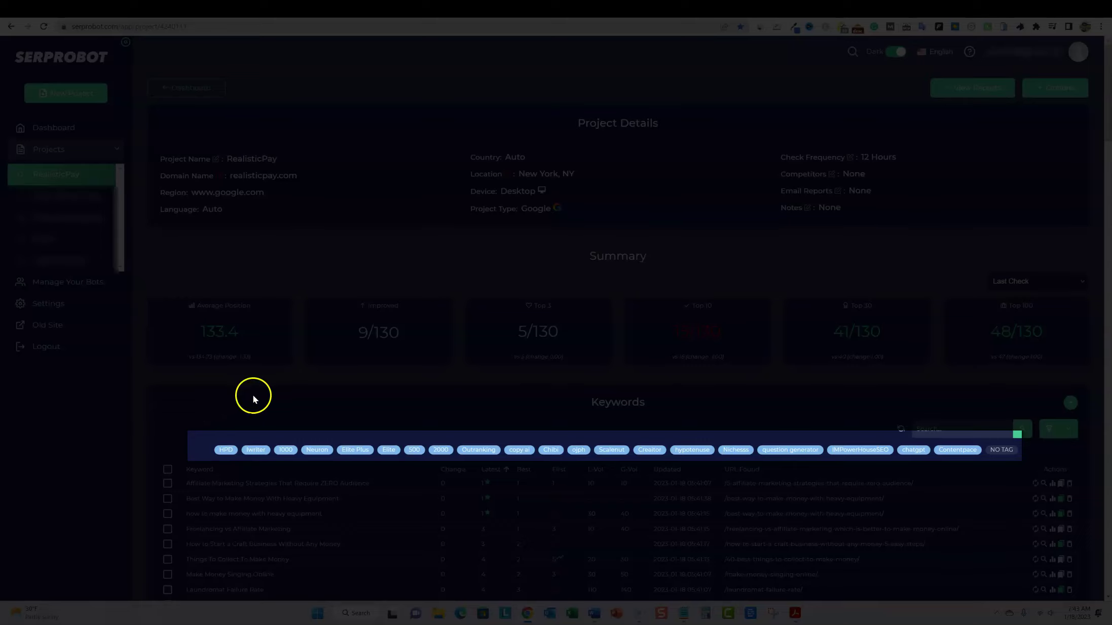
- Check the keywords tagged Outranking and those under the tag just before 1000, clearing the filter after each
left_click(485, 450)
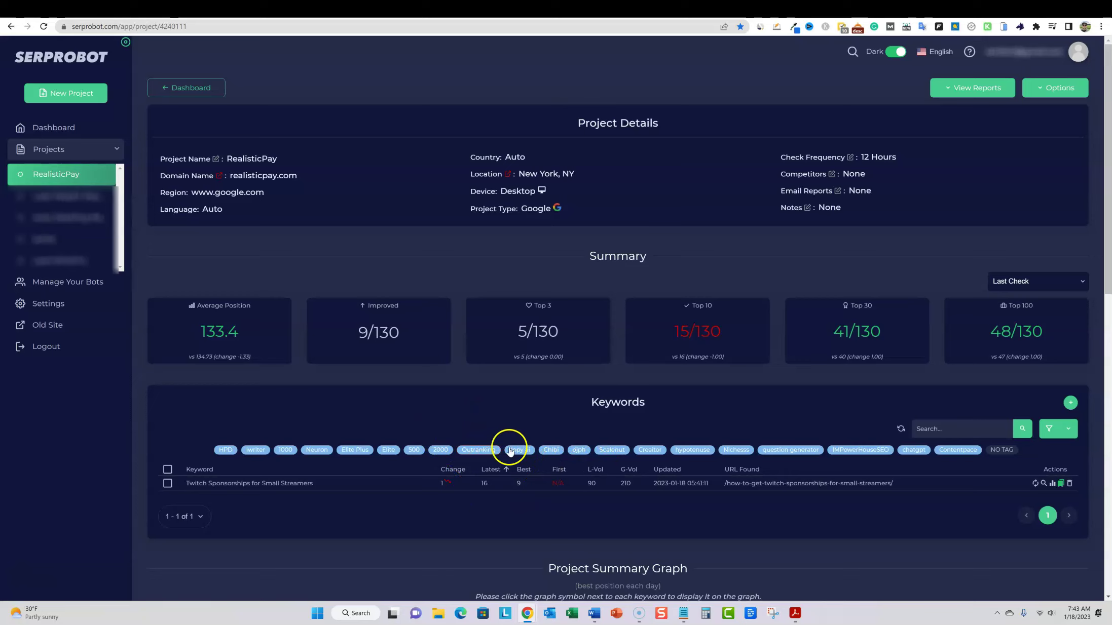
left_click(479, 450)
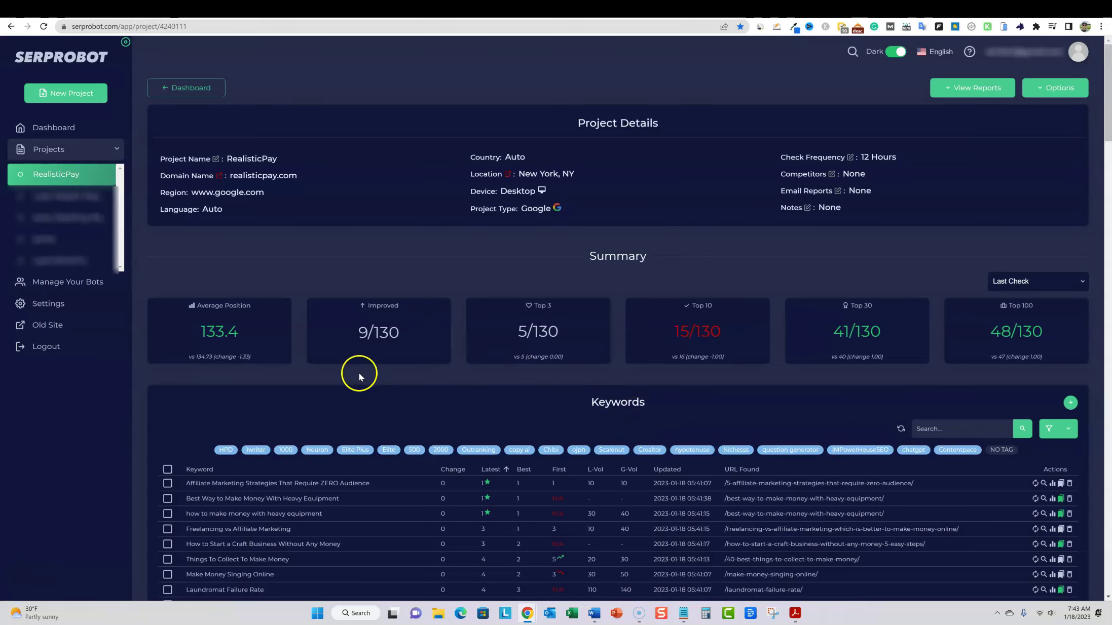
left_click(256, 450)
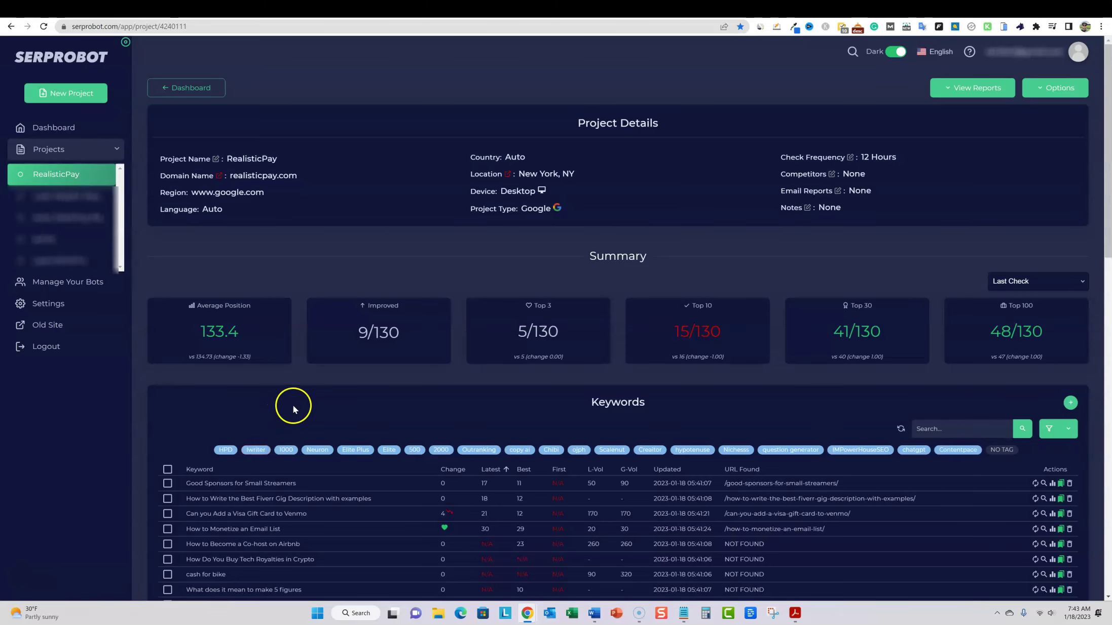
scroll(318, 406, "down", 4)
scroll(317, 403, "up", 1)
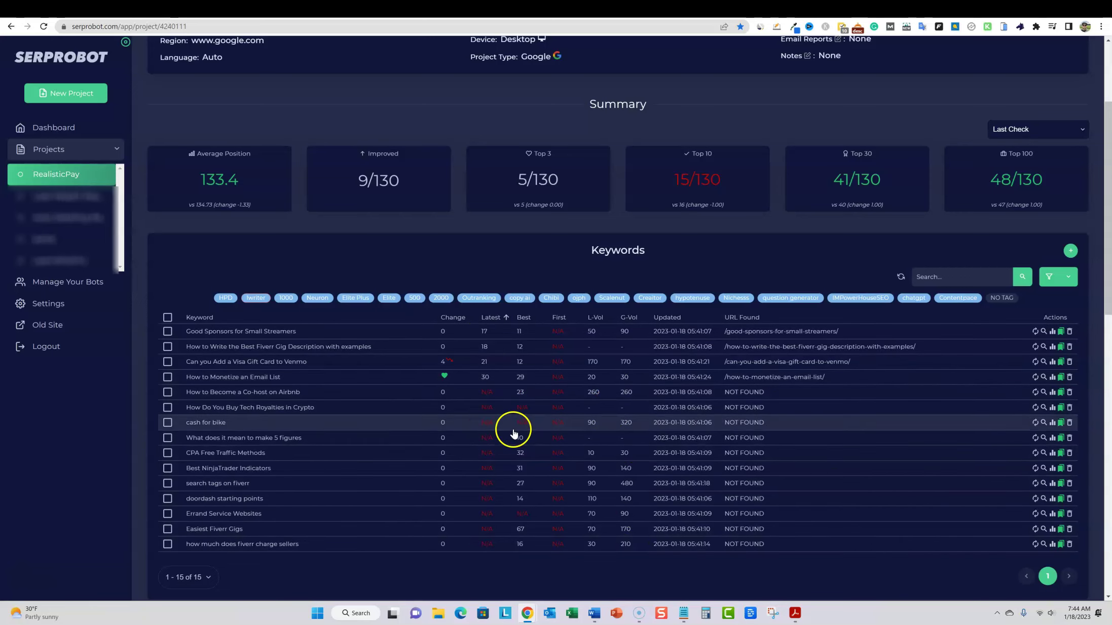
scroll(512, 428, "up", 3)
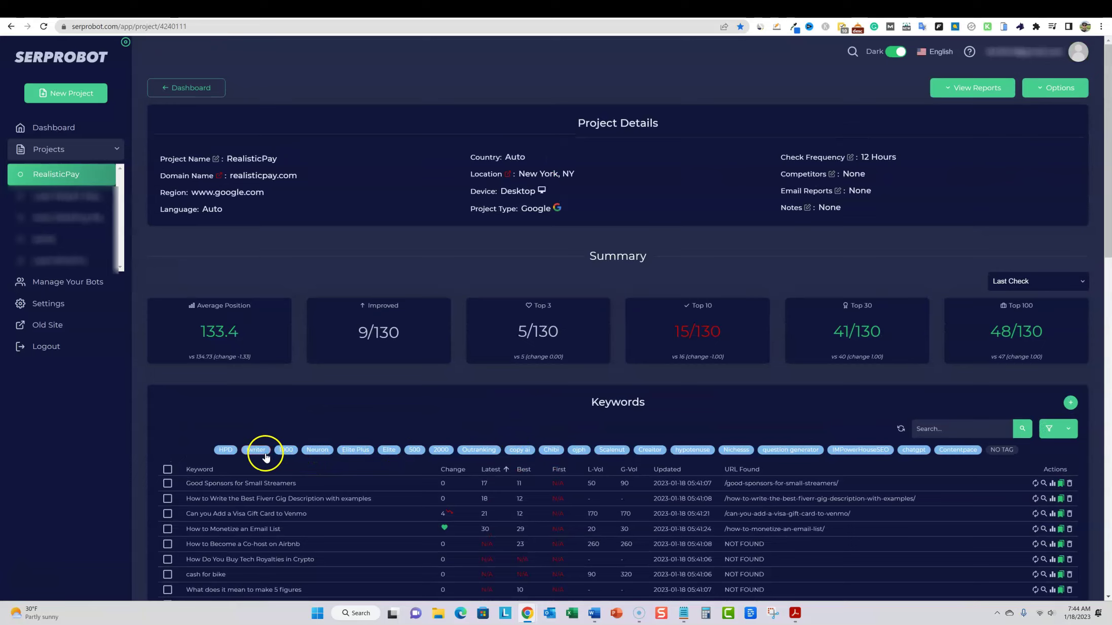
scroll(385, 471, "down", 4)
scroll(408, 418, "up", 1)
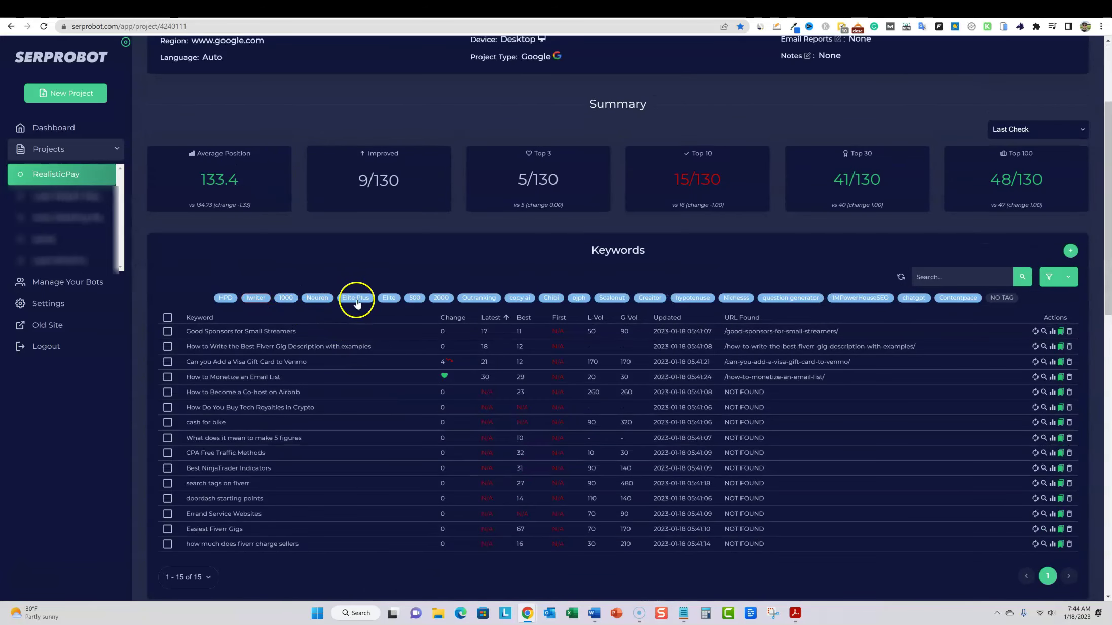
left_click(257, 298)
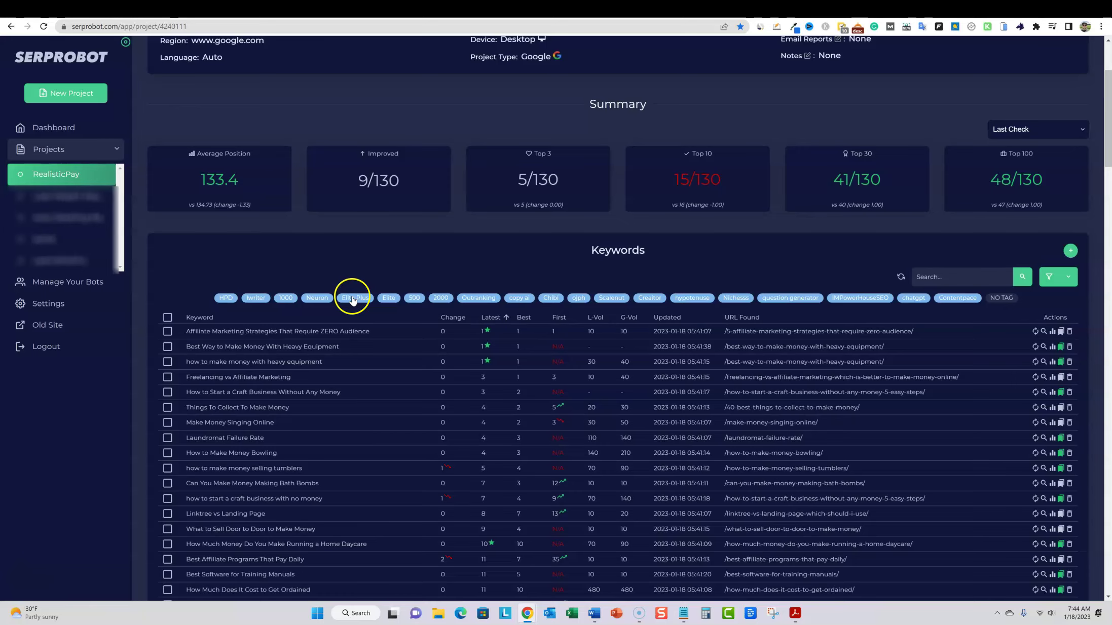
- Check the keyword rankings under the Elite Plus, Nichesss and question generator tags one at a time, clearing each filter
left_click(354, 297)
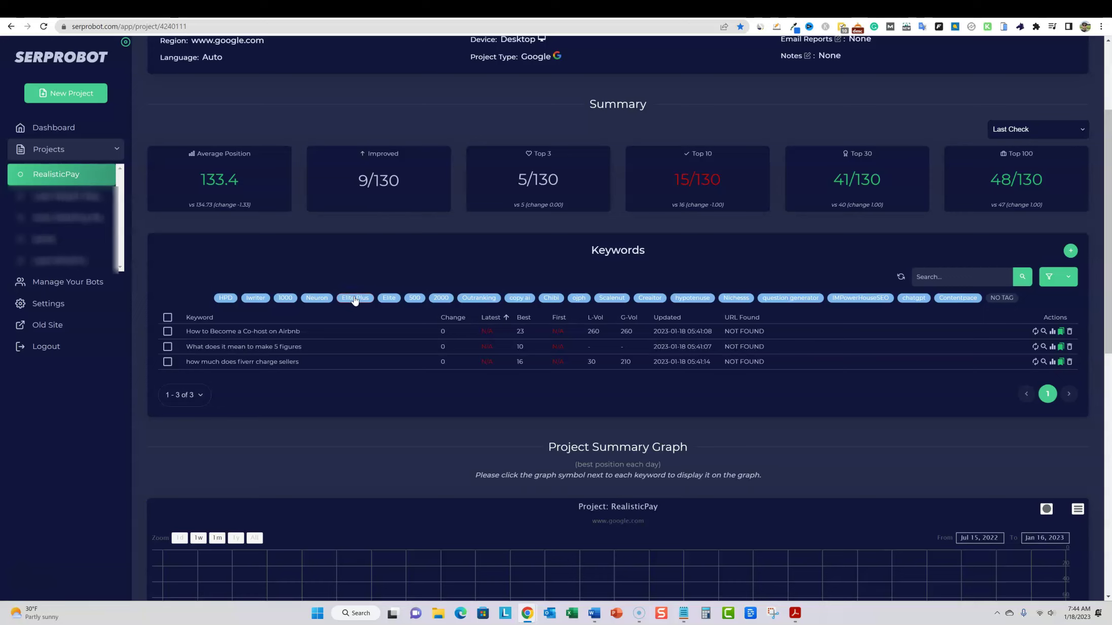
left_click(355, 299)
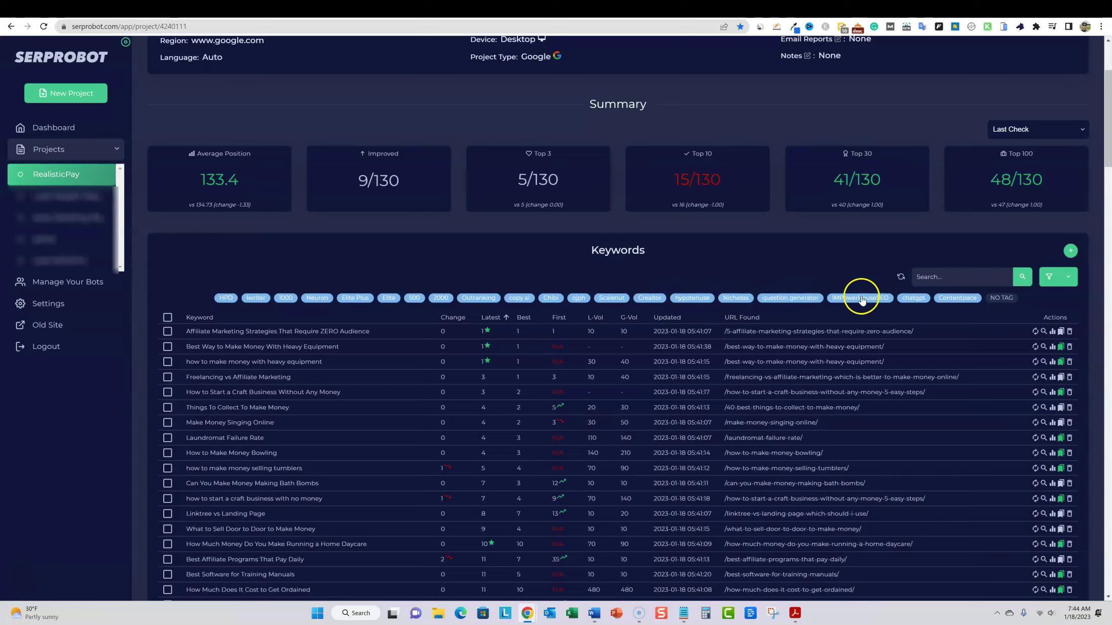
left_click(744, 299)
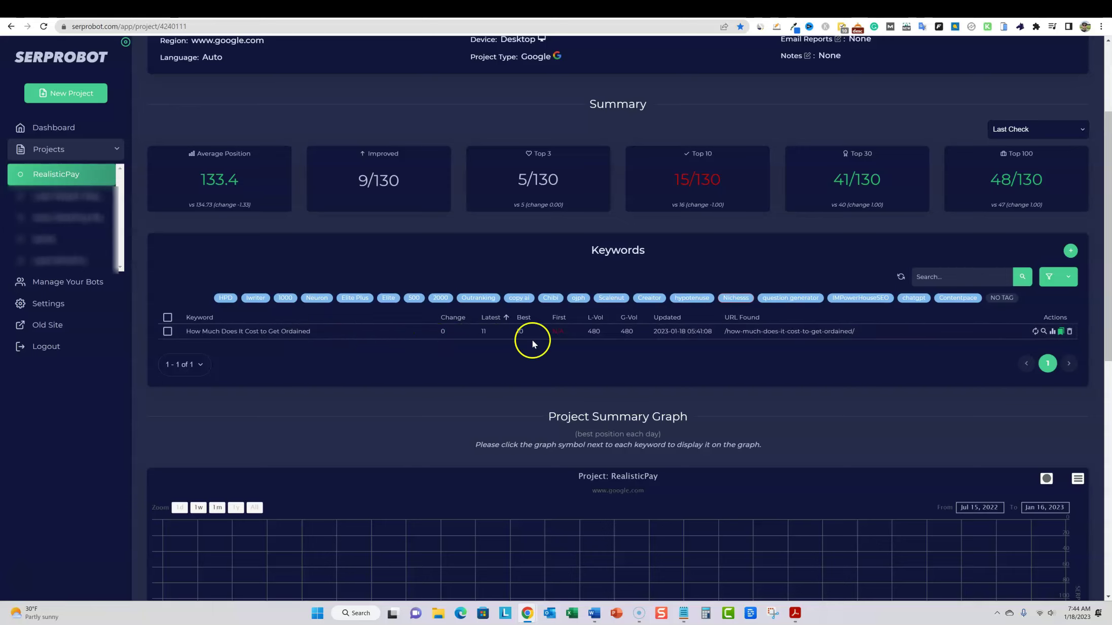
left_click(739, 299)
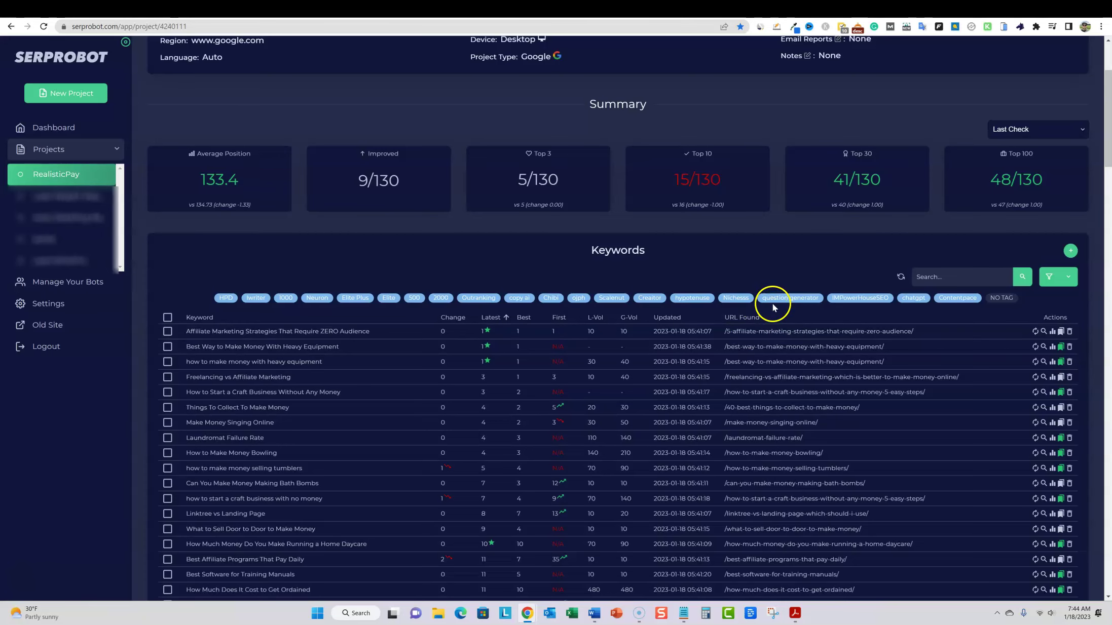
left_click(783, 302)
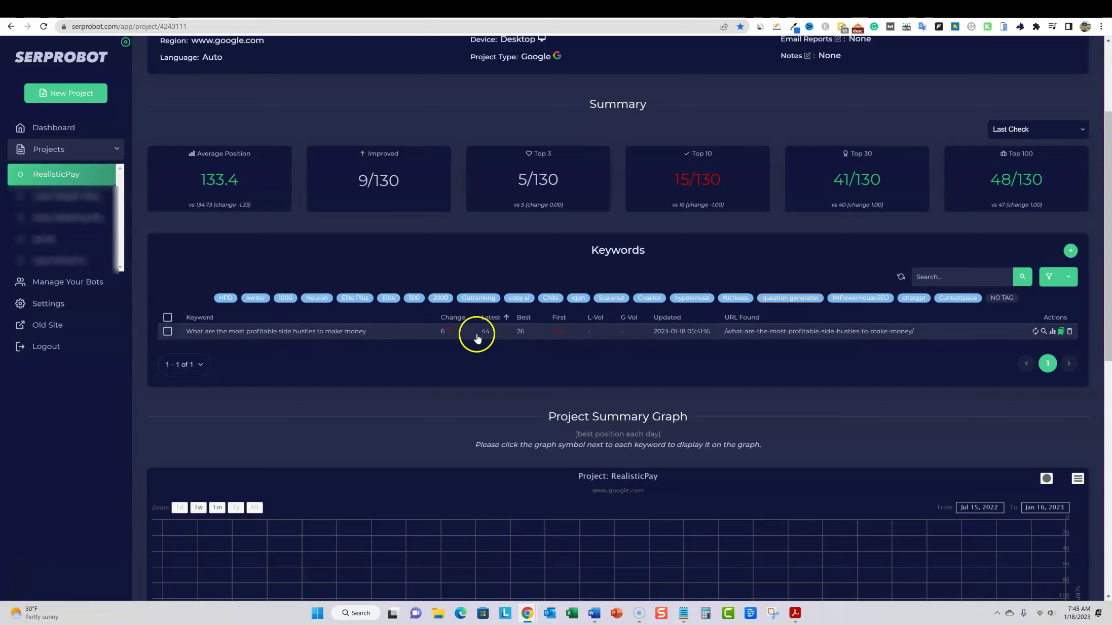
left_click(780, 298)
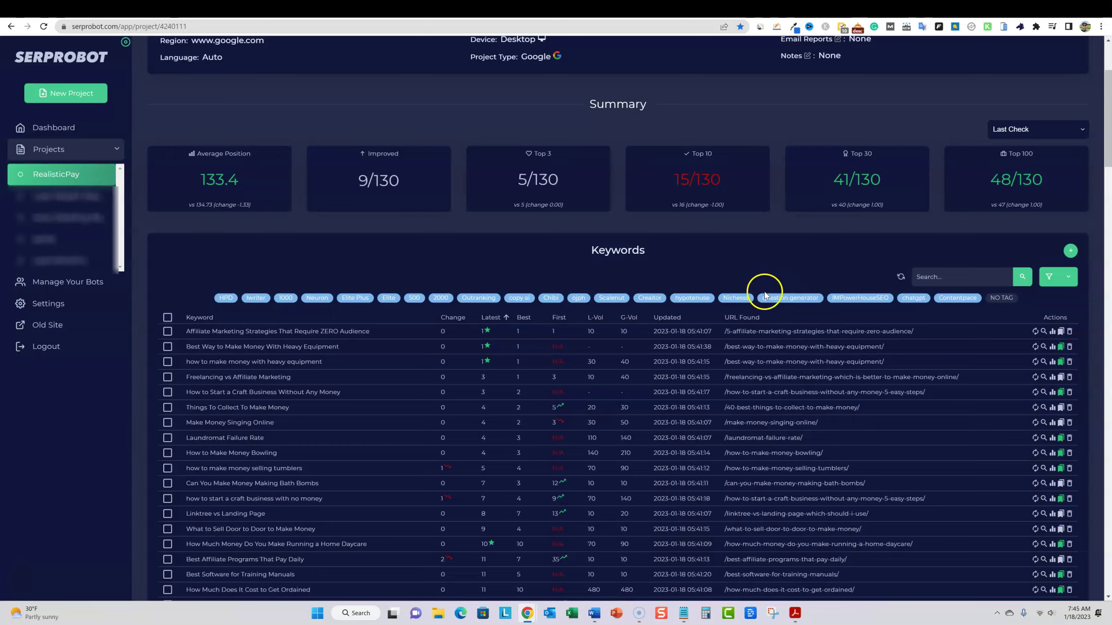
- Check the keyword rankings under the chatgpt tag, clear that filter, and show the keywords tagged Contentpace
left_click(910, 300)
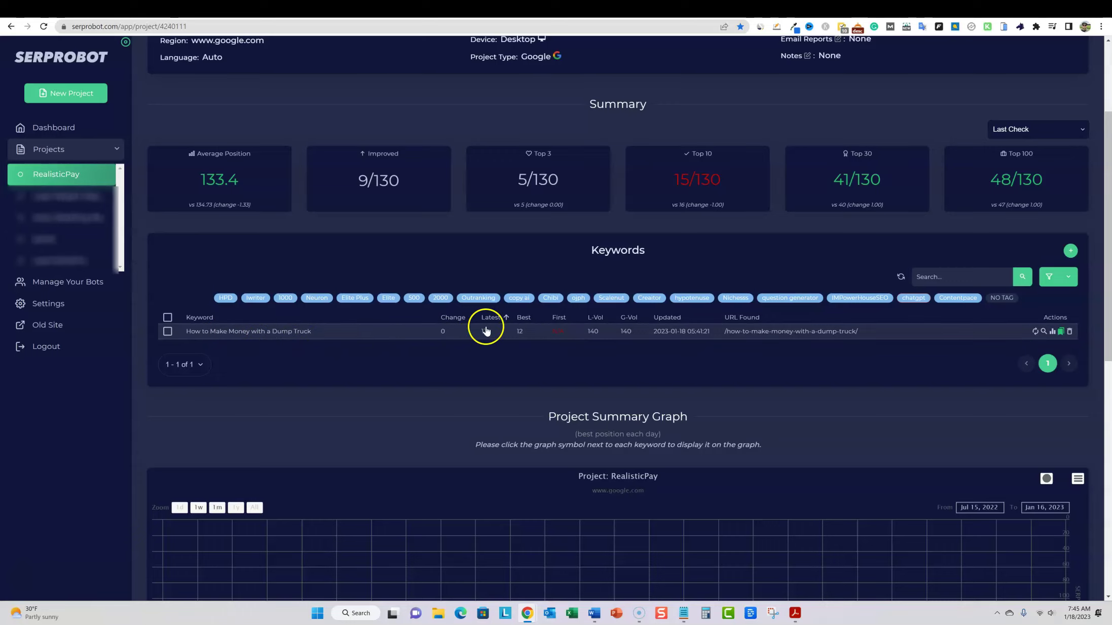
left_click(914, 298)
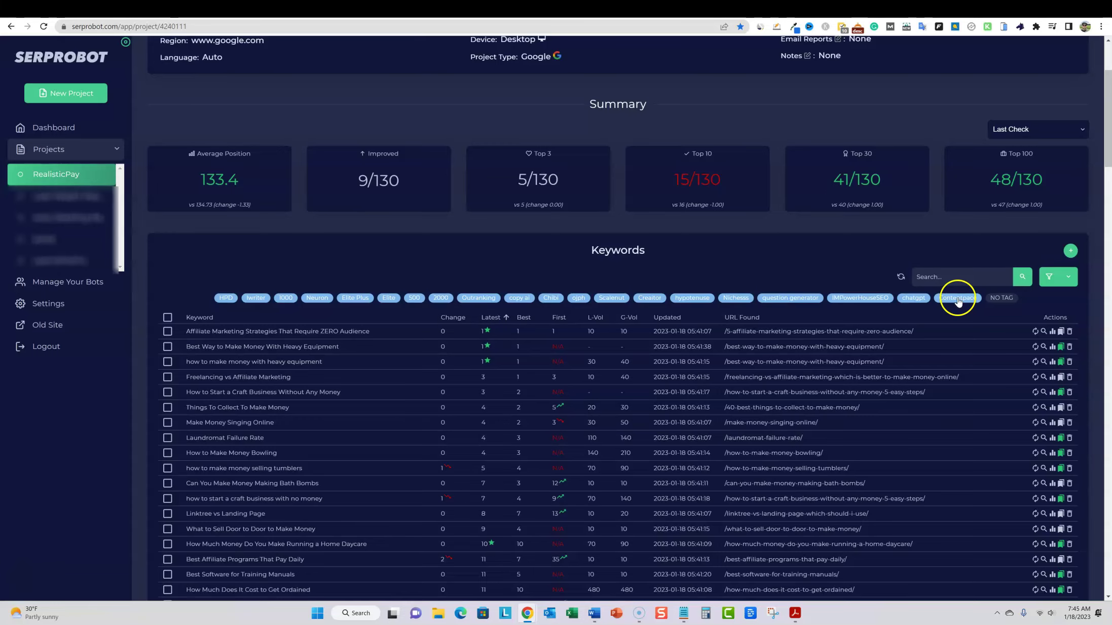
left_click(956, 299)
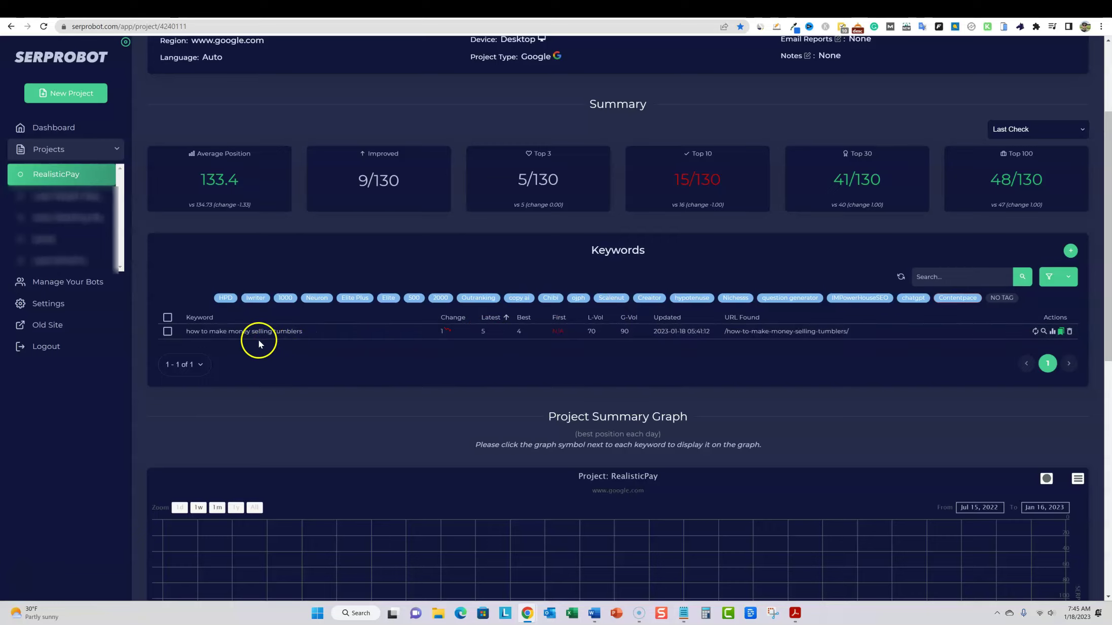
- Examine the project summary graph with its note markers and read the July 18 optimization entry in the notes list
scroll(717, 350, "up", 2)
scroll(654, 347, "down", 5)
scroll(654, 353, "up", 5)
scroll(655, 353, "down", 8)
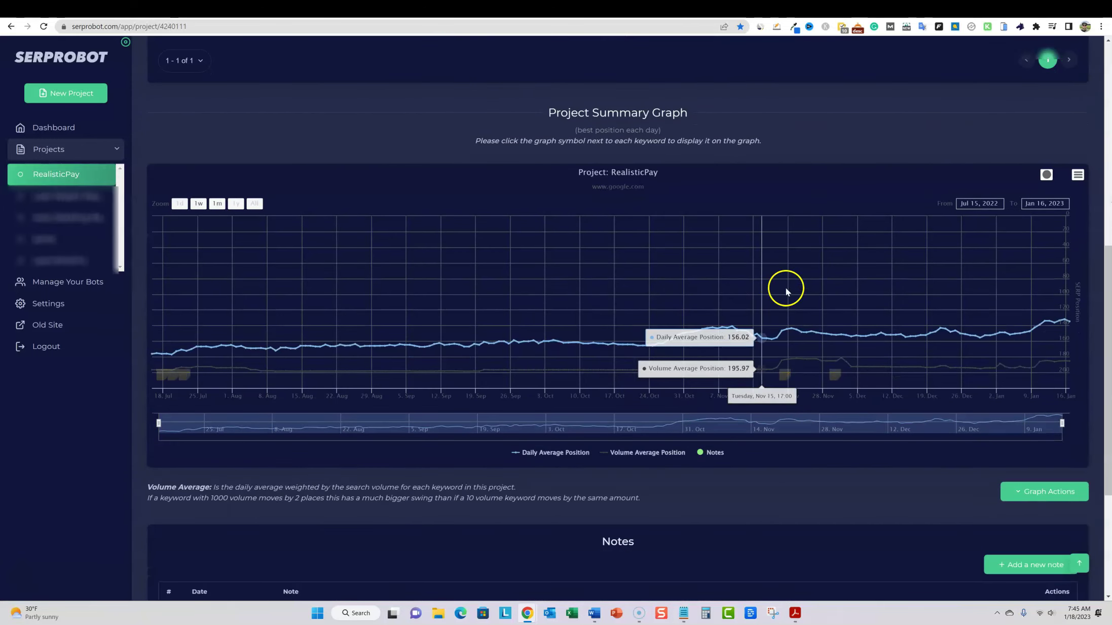
mouse_move(170, 377)
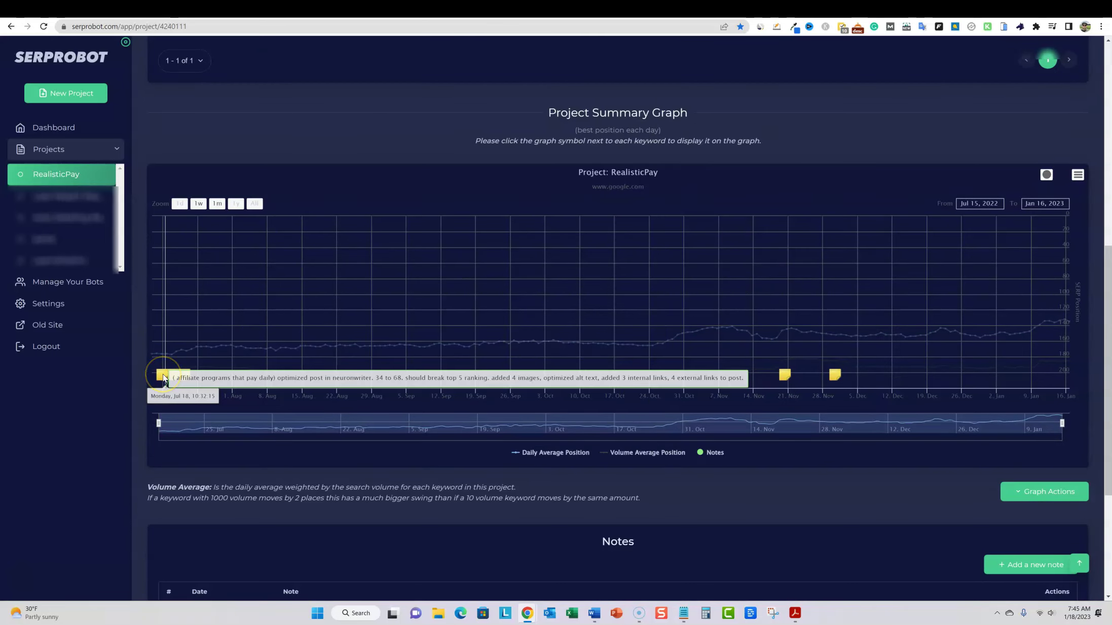
scroll(169, 410, "down", 5)
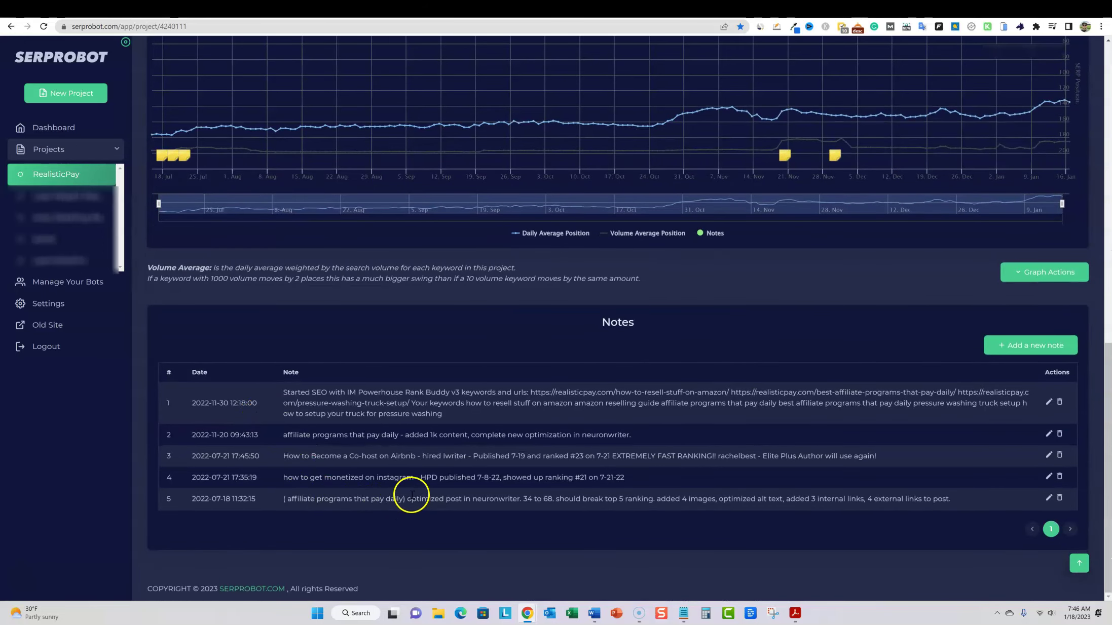
left_click_drag(427, 501, 507, 499)
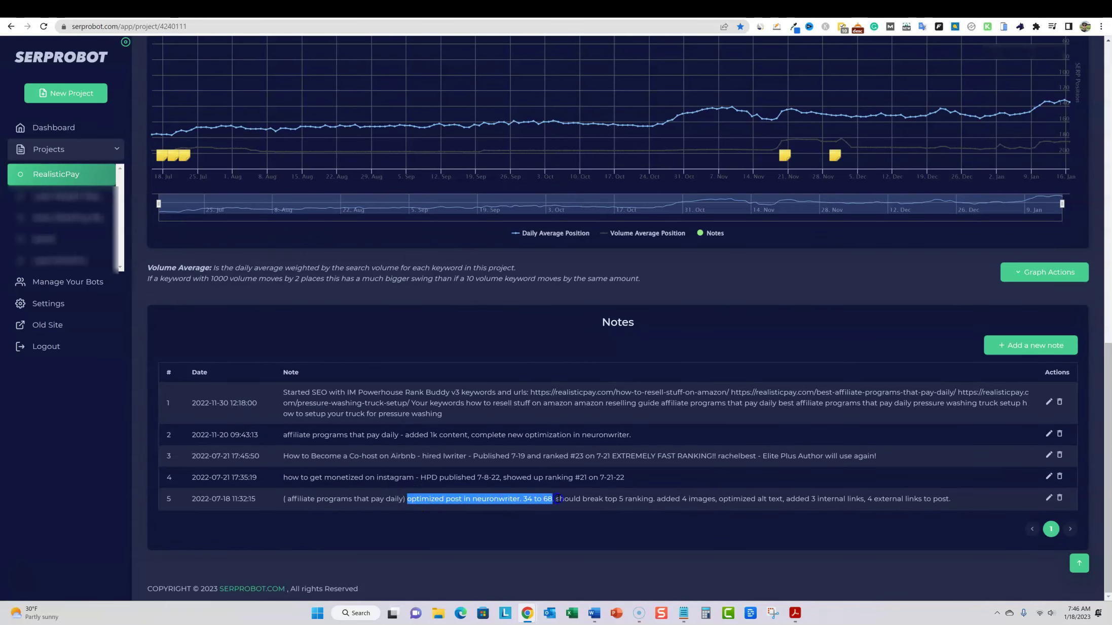
left_click_drag(702, 499, 955, 501)
scroll(761, 365, "up", 20)
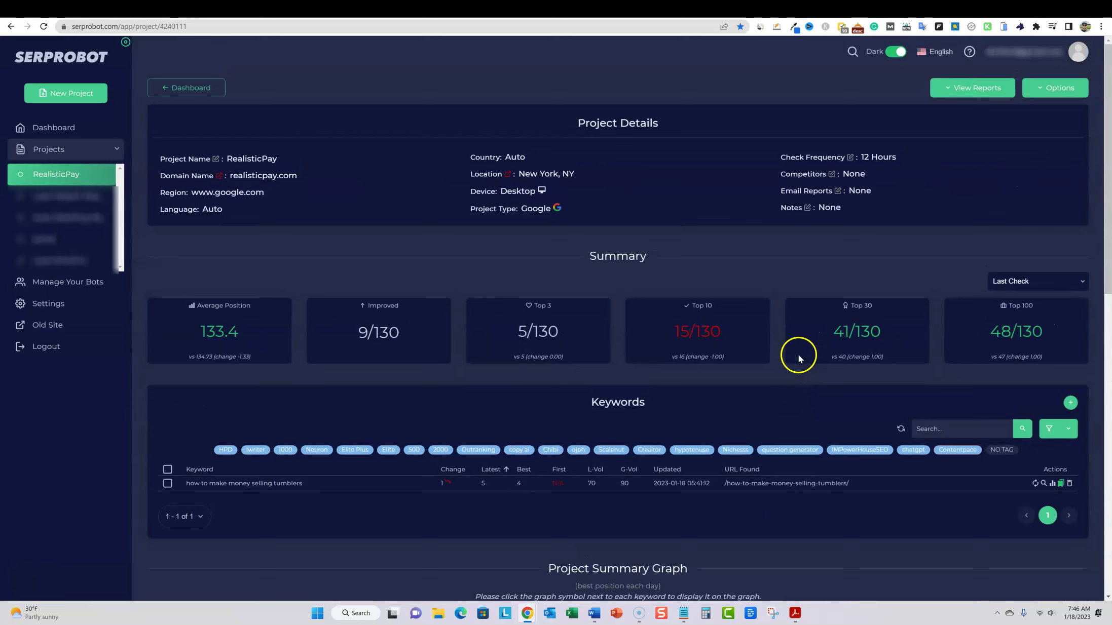
- Include the Nichesss tag in the filter and examine the last check summary of the "How Much Does It Cost to Get Ordained" keyword
left_click(743, 451)
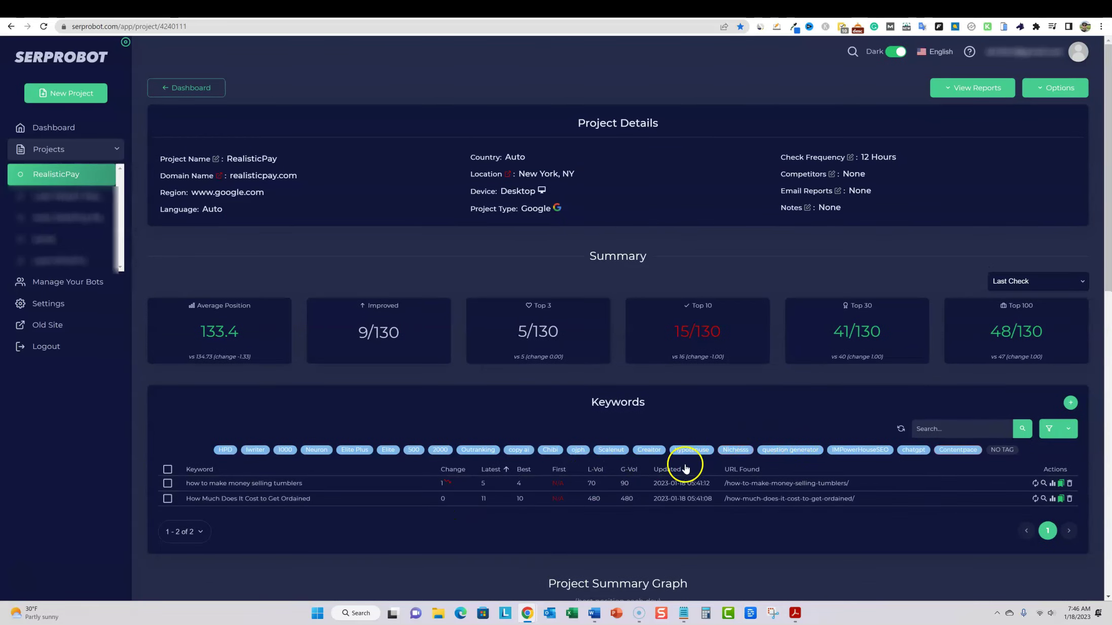
left_click(310, 501)
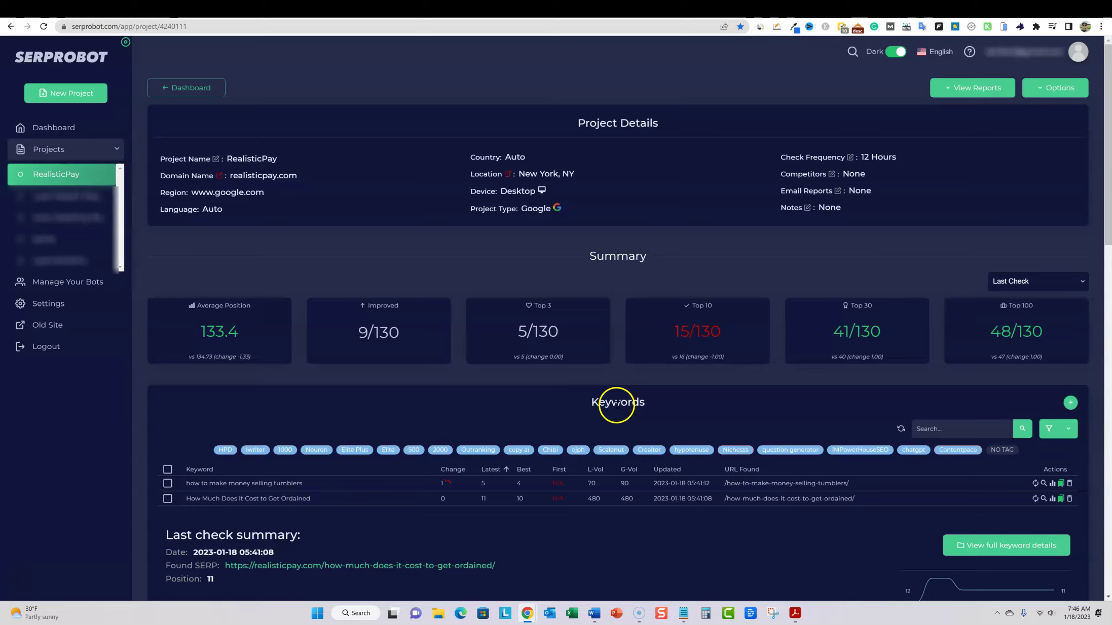
scroll(687, 438, "down", 3)
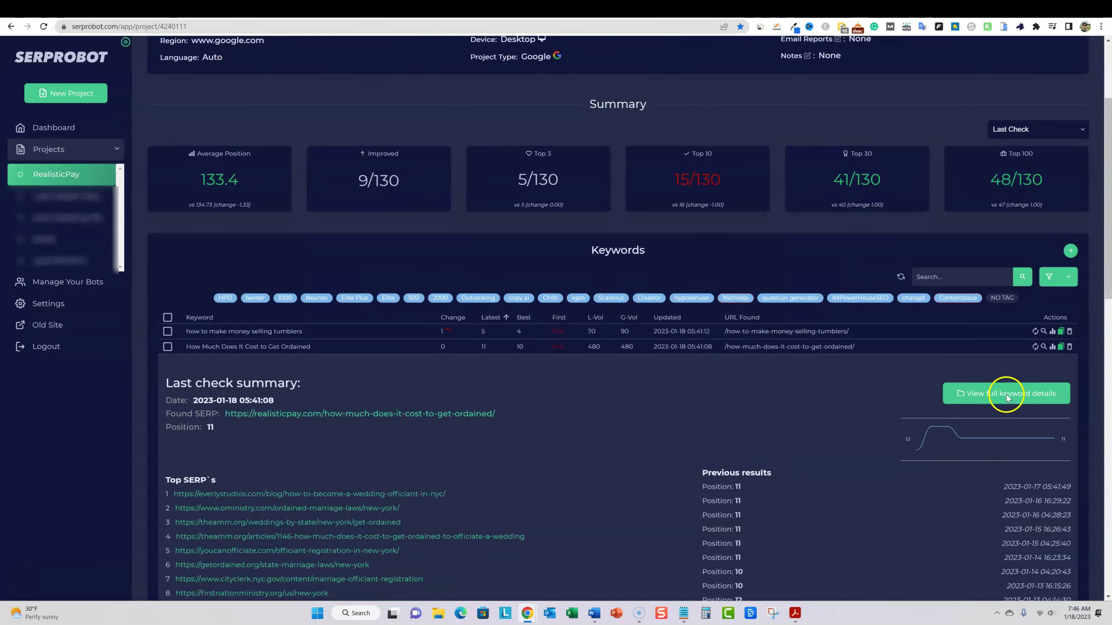
scroll(675, 449, "down", 3)
scroll(628, 340, "up", 2)
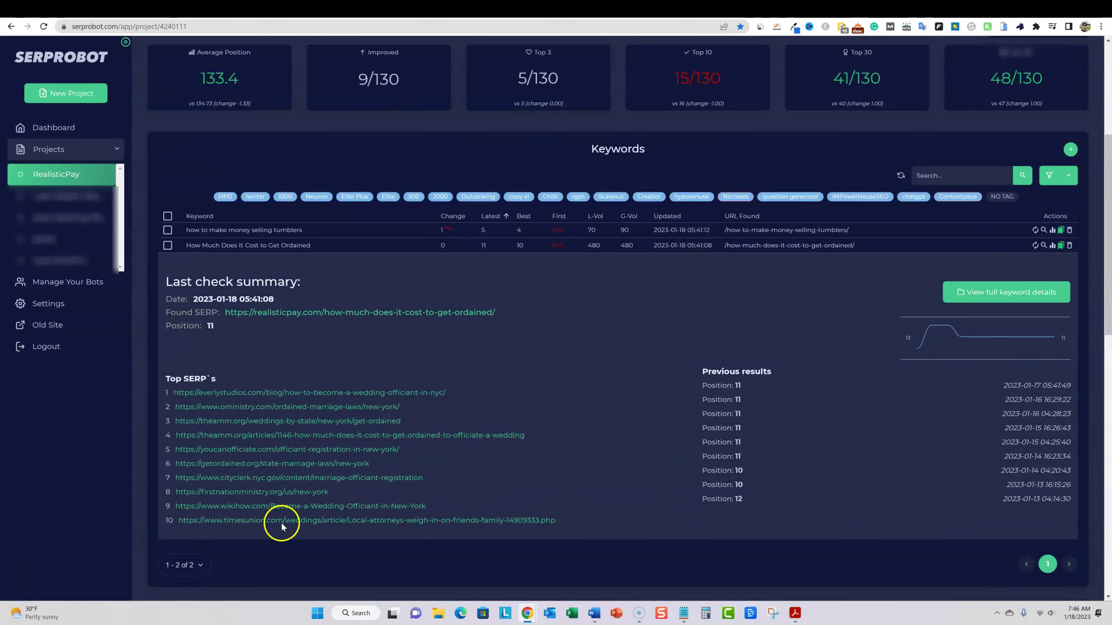
scroll(659, 428, "down", 12)
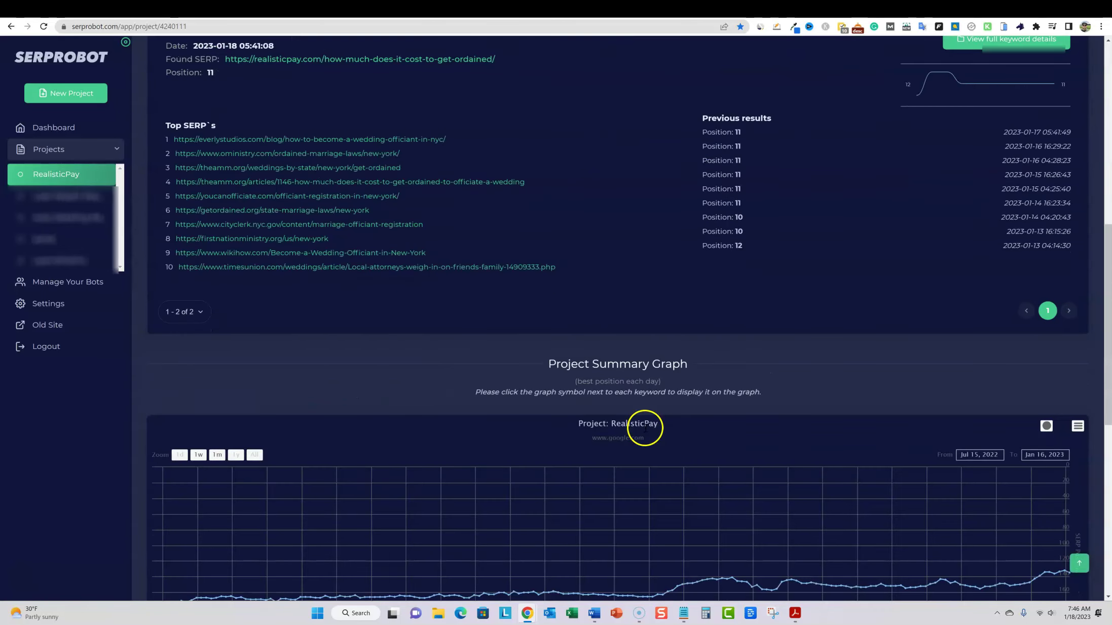
scroll(651, 419, "up", 6)
scroll(709, 451, "up", 1)
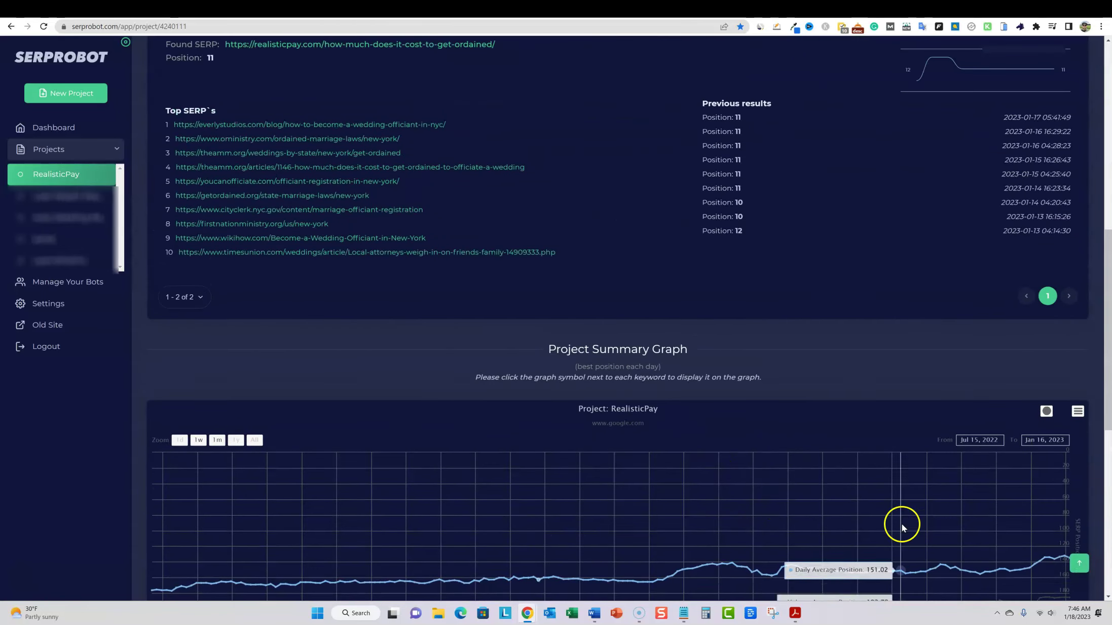
scroll(988, 512, "down", 2)
scroll(1034, 413, "up", 4)
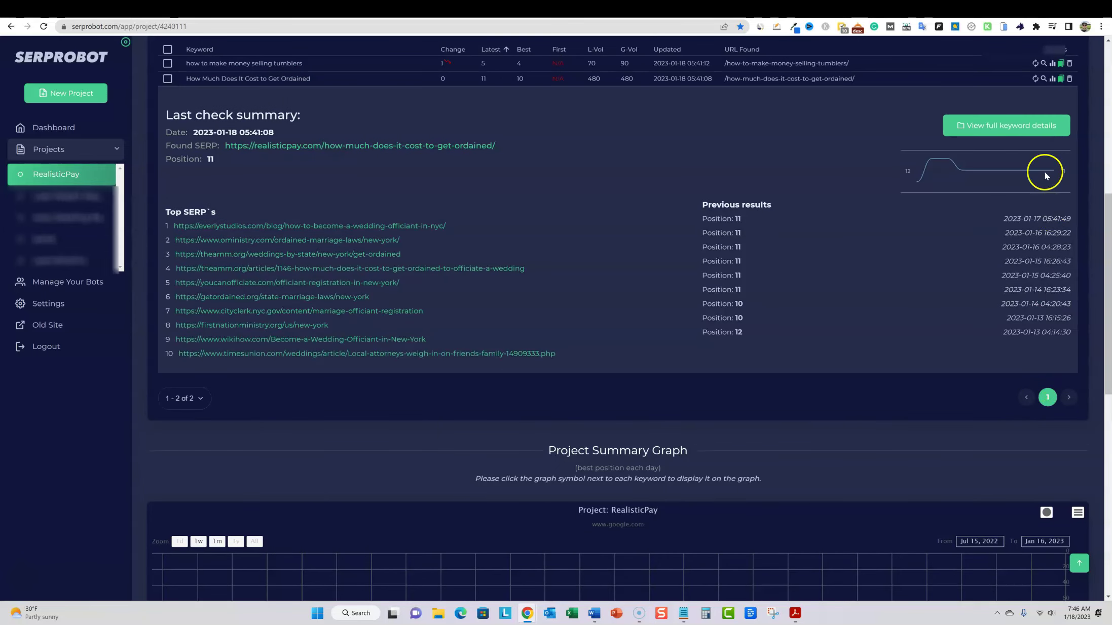
- Open the full details of the "How Much Does It Cost to Get Ordained" keyword and review its graph, graph actions and SERP check history
left_click(1016, 127)
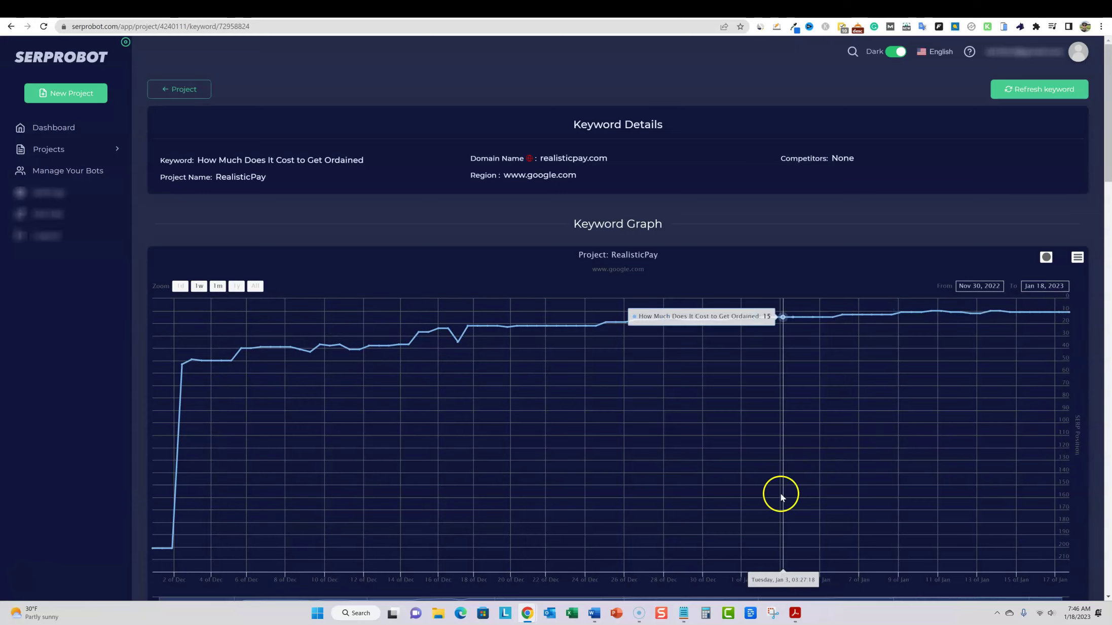
scroll(872, 482, "down", 5)
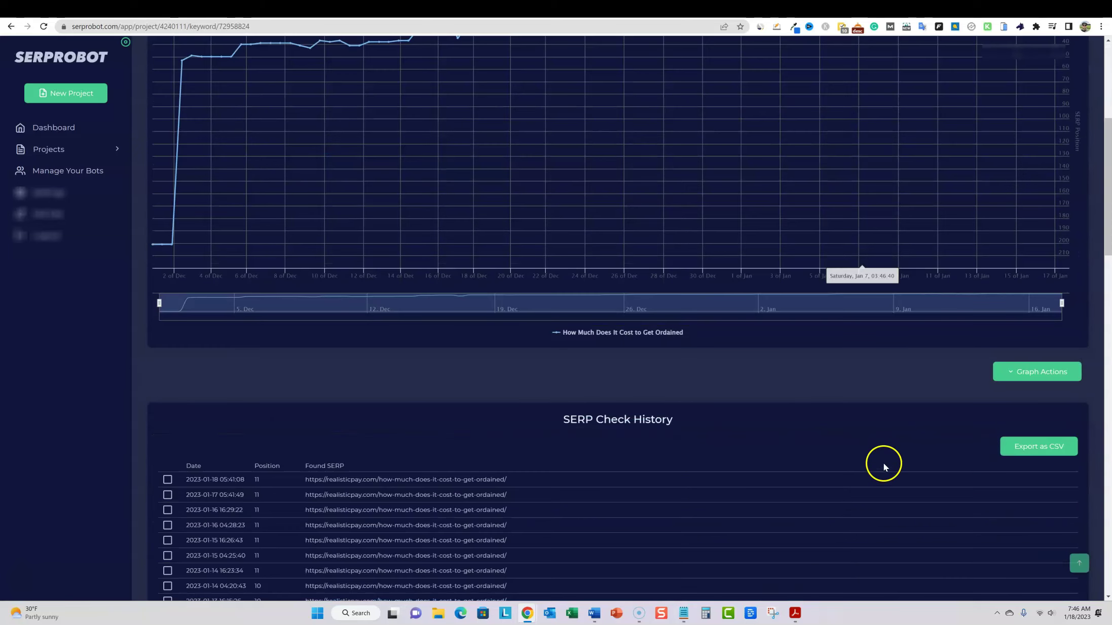
scroll(867, 469, "down", 1)
scroll(745, 466, "down", 1)
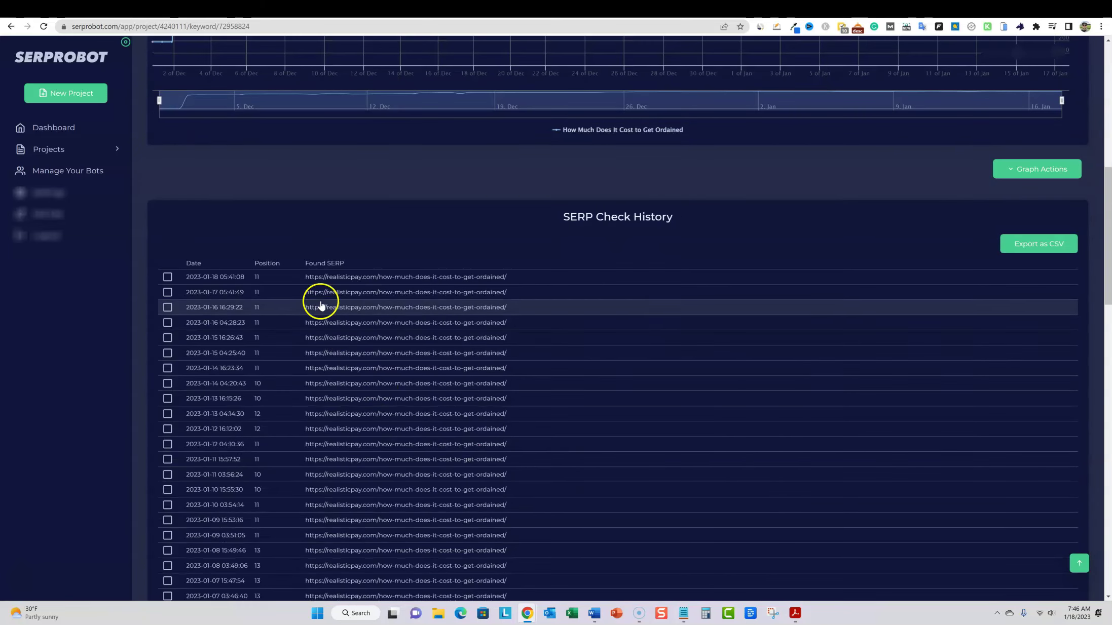
scroll(300, 568, "down", 2)
scroll(297, 559, "down", 12)
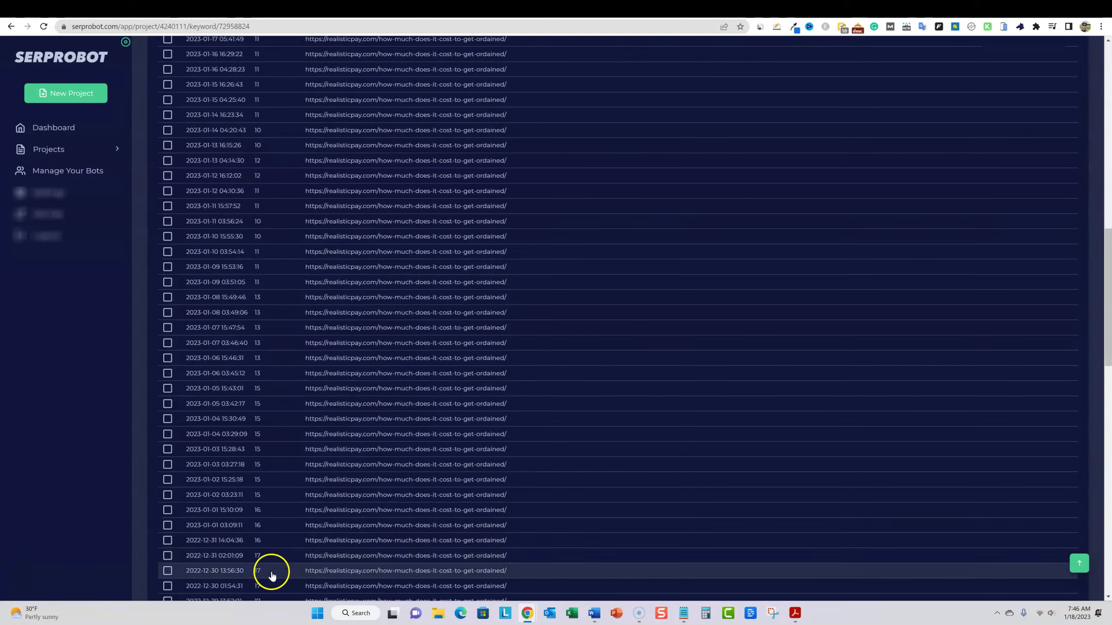
scroll(295, 543, "down", 10)
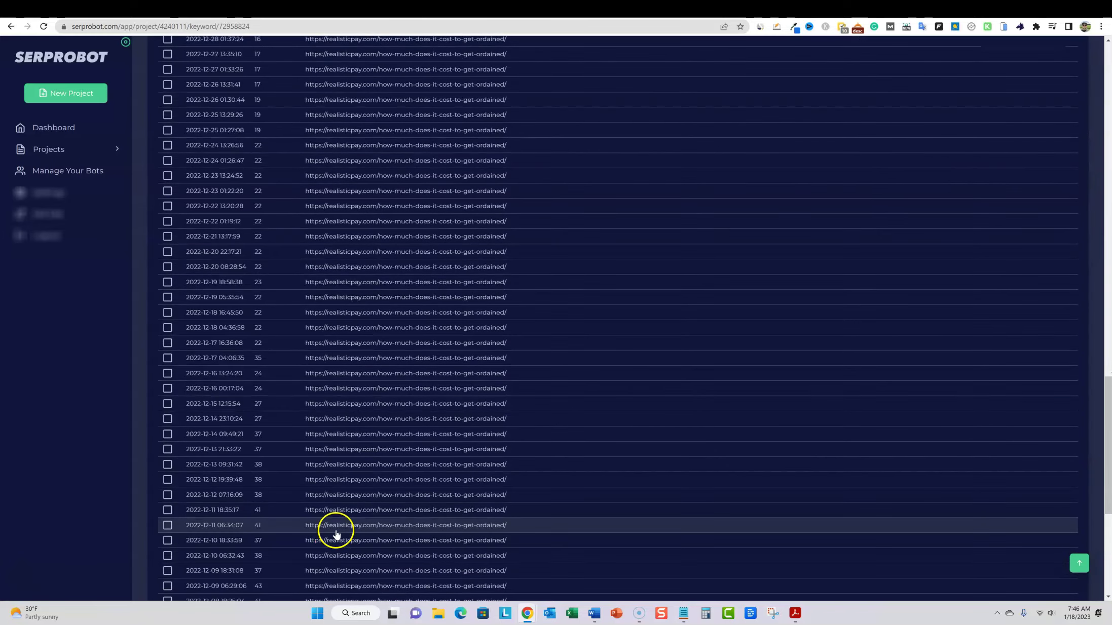
scroll(754, 460, "up", 20)
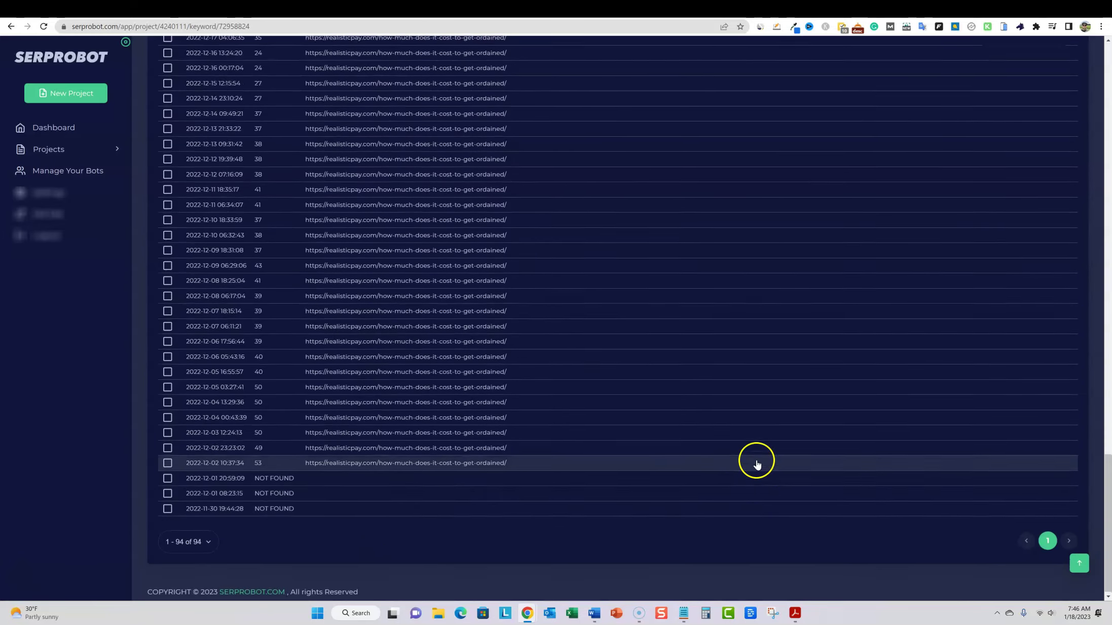
scroll(722, 595, "down", 2)
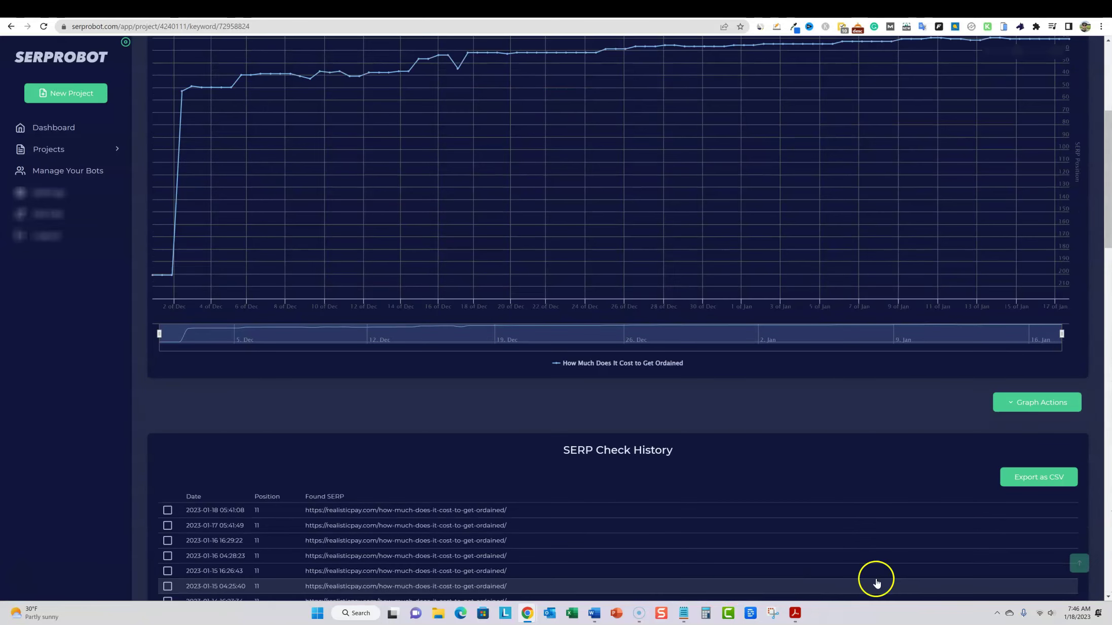
left_click(1010, 403)
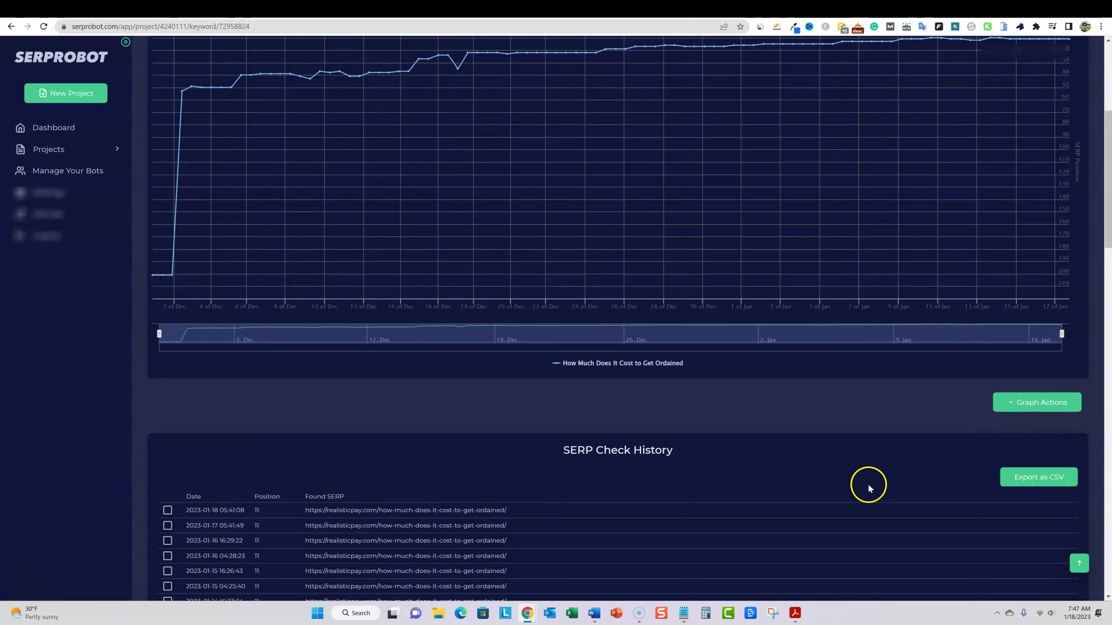
scroll(837, 485, "up", 5)
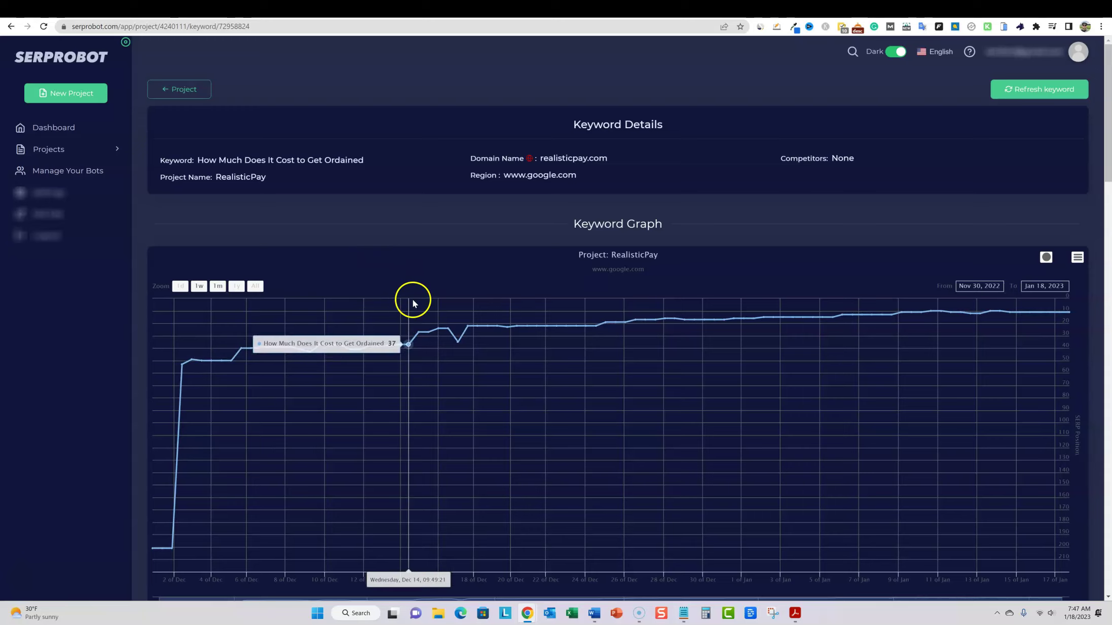
- Return to the RealisticPay project and refresh the ranking check for the "How to Start a Craft Business Without Any Money" keyword
left_click(49, 149)
left_click(185, 90)
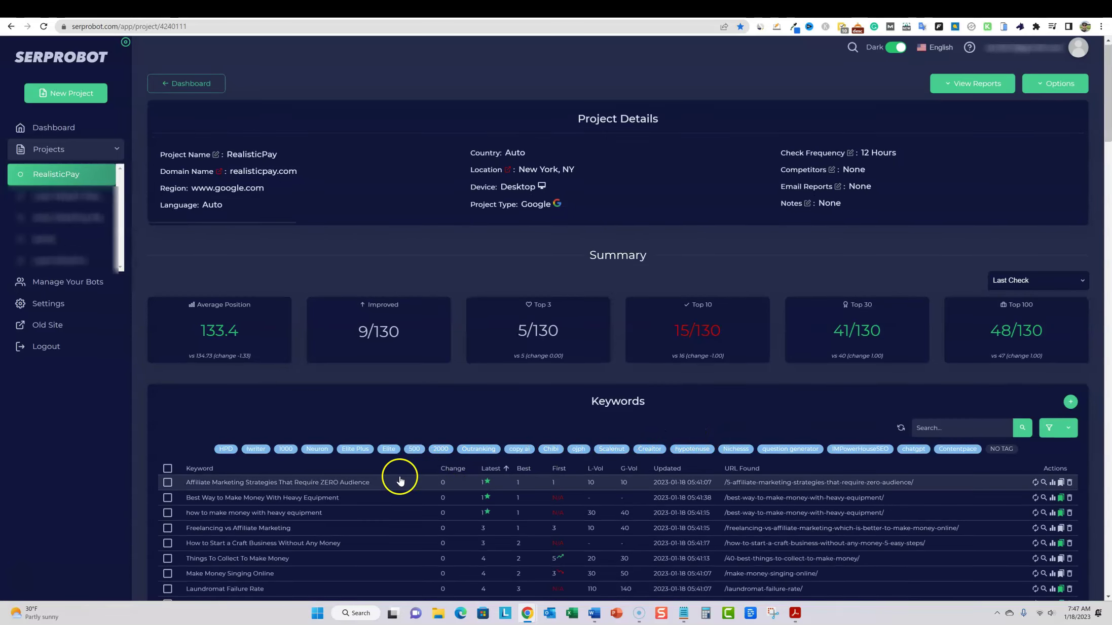
scroll(390, 478, "down", 1)
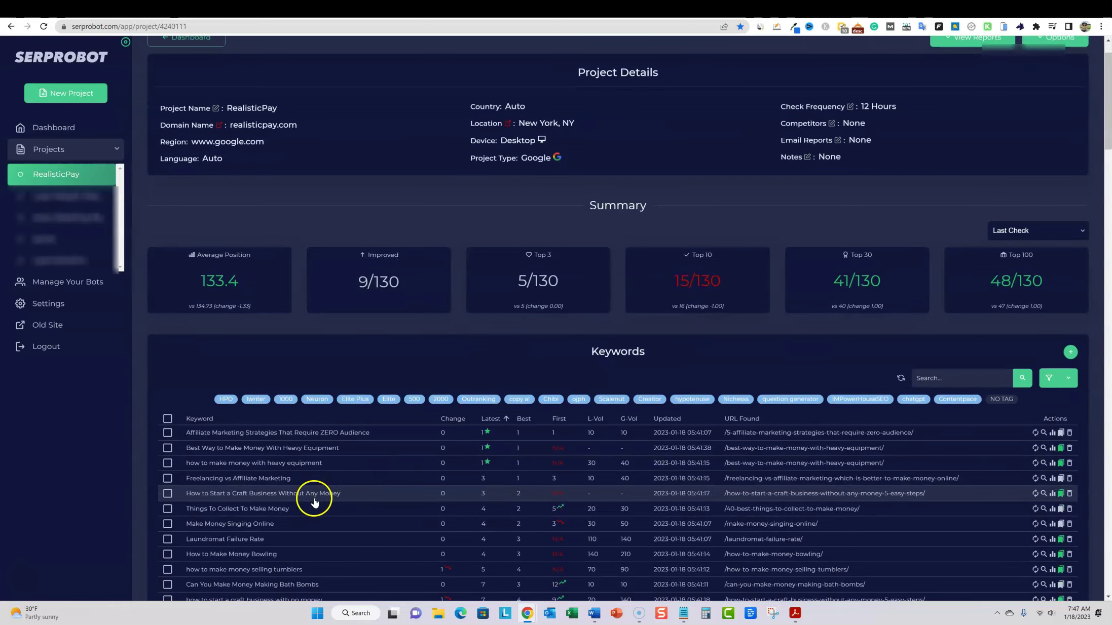
left_click(1035, 494)
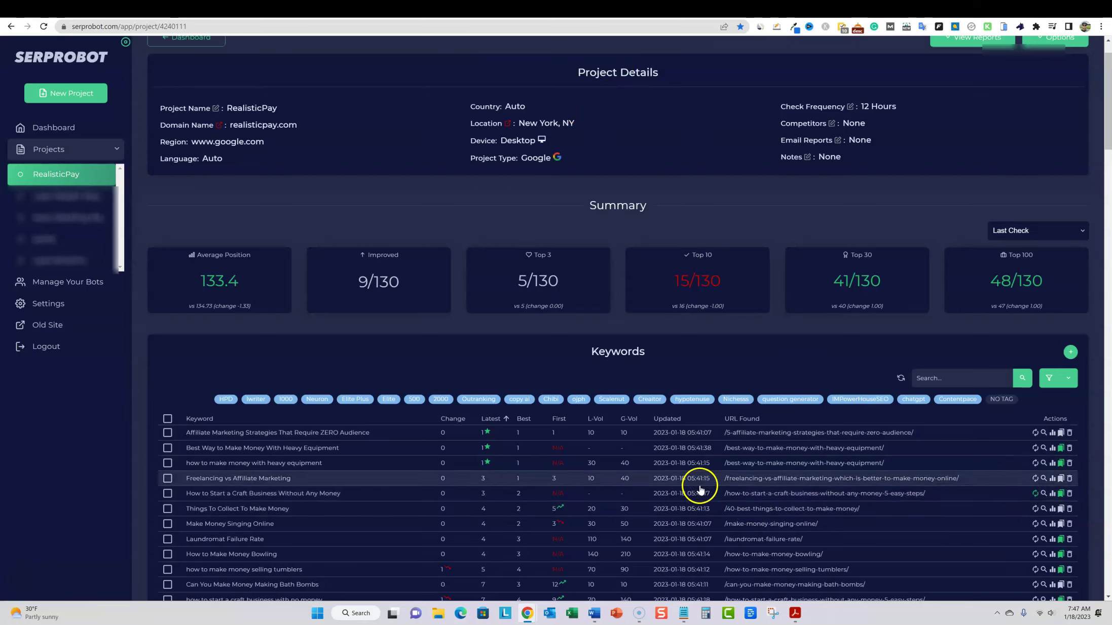
- Review the tags available for the "How to Start a Craft Business Without Any Money" keyword and close the tag editor without changes
left_click(1061, 494)
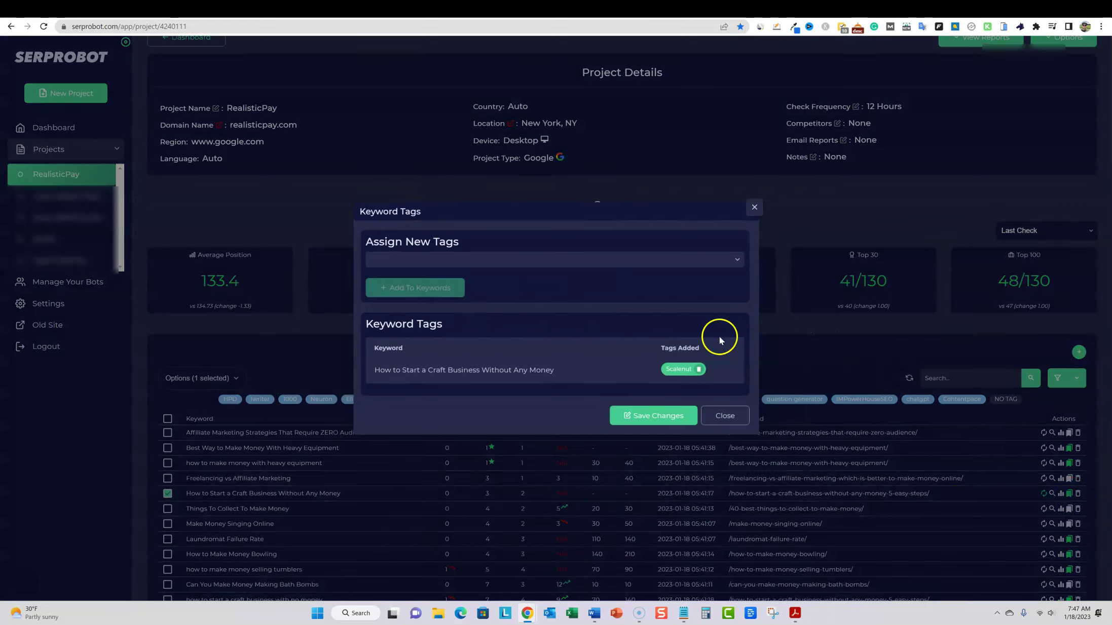
left_click(403, 260)
scroll(481, 304, "down", 5)
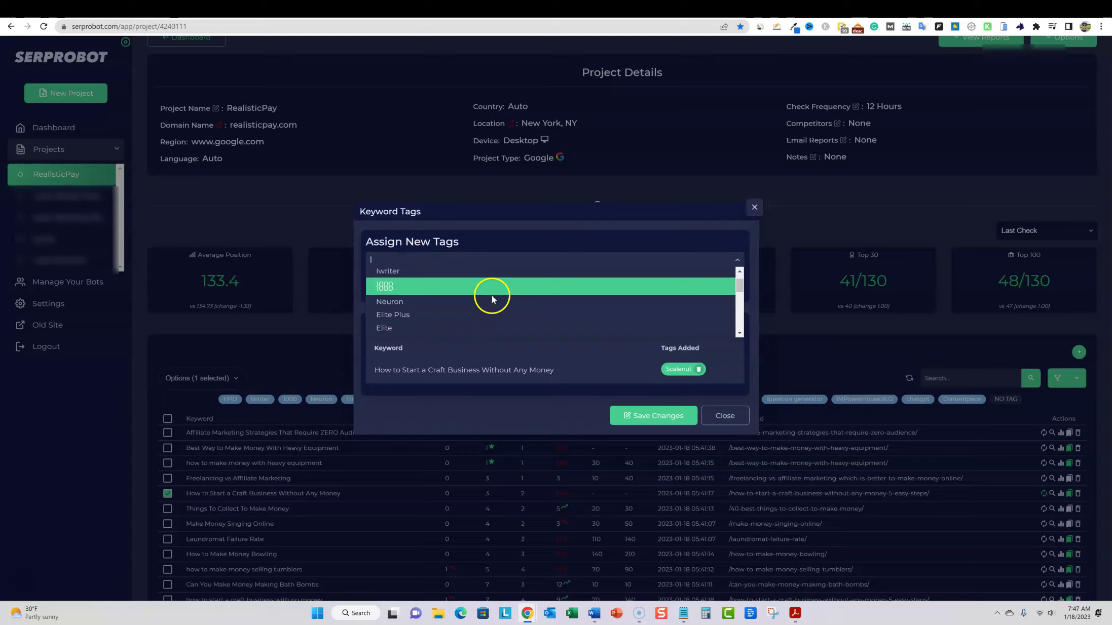
scroll(661, 316, "up", 5)
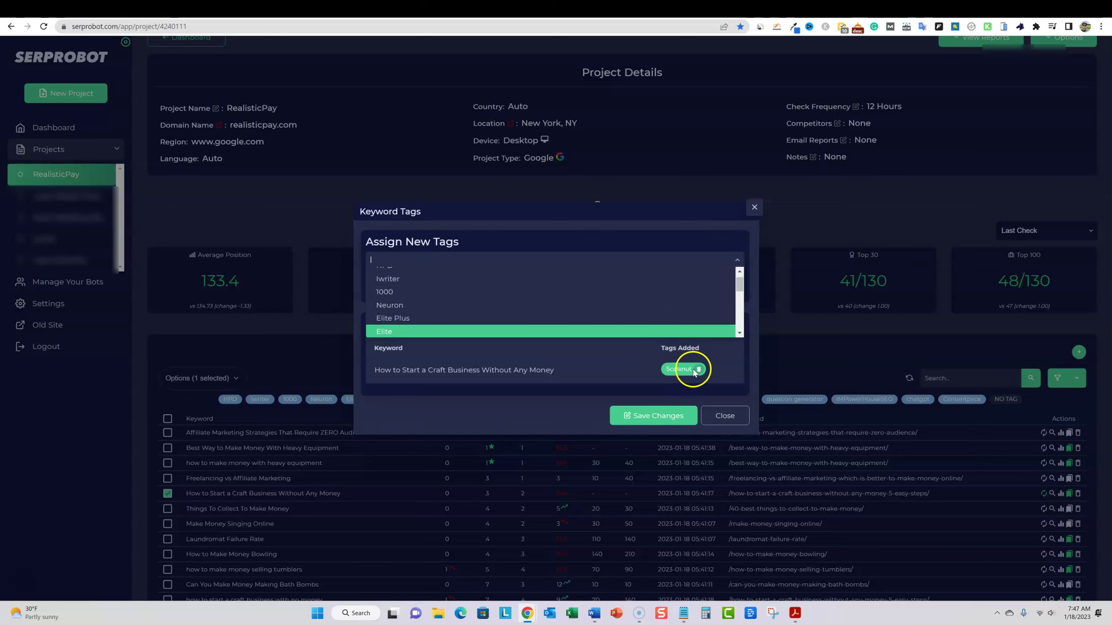
left_click(754, 207)
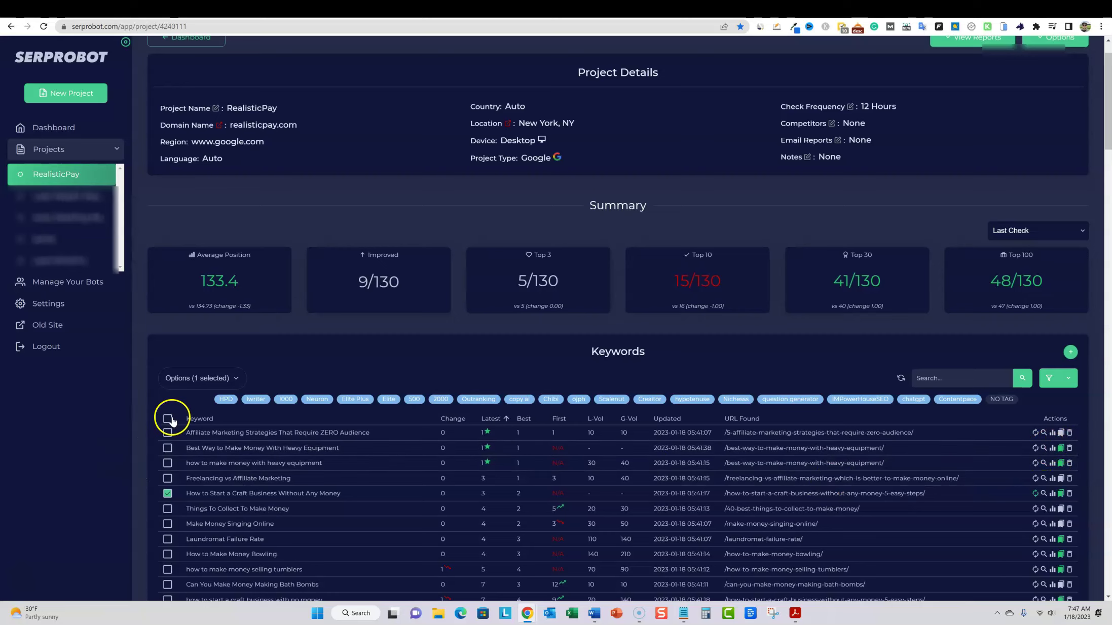
- Look over the bulk options for the selected keyword and clear the keyword selection
left_click(233, 379)
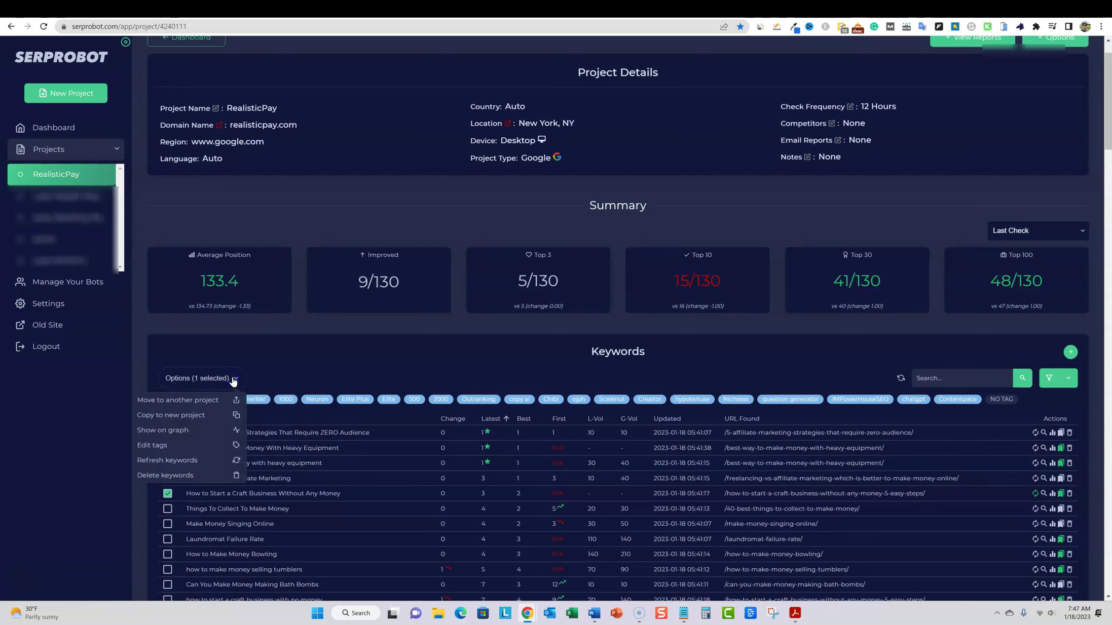
left_click(167, 419)
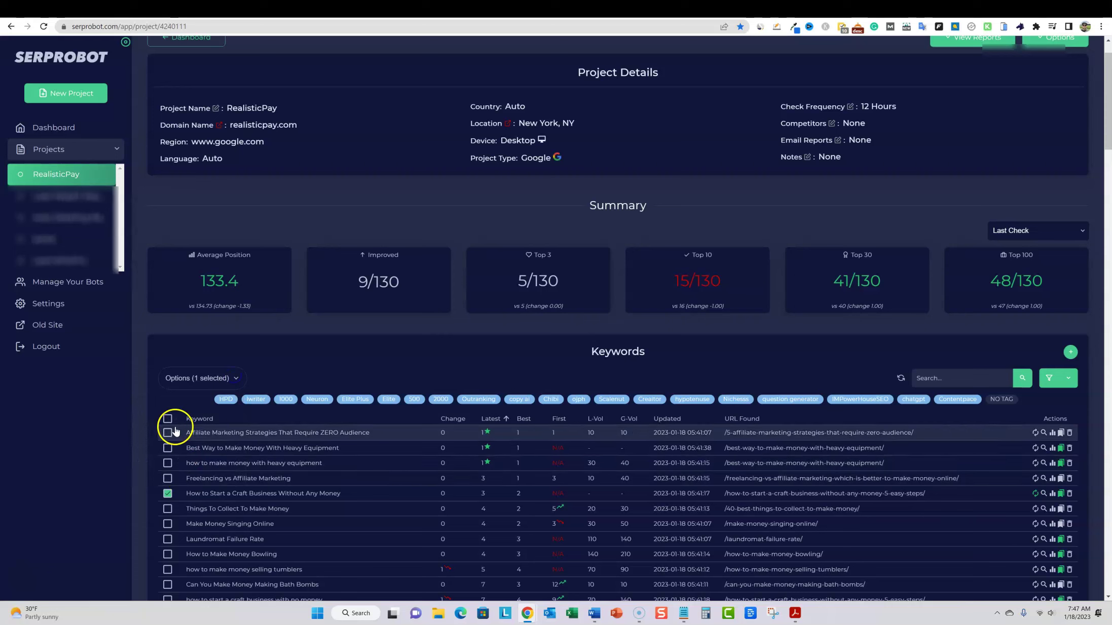
left_click(168, 418)
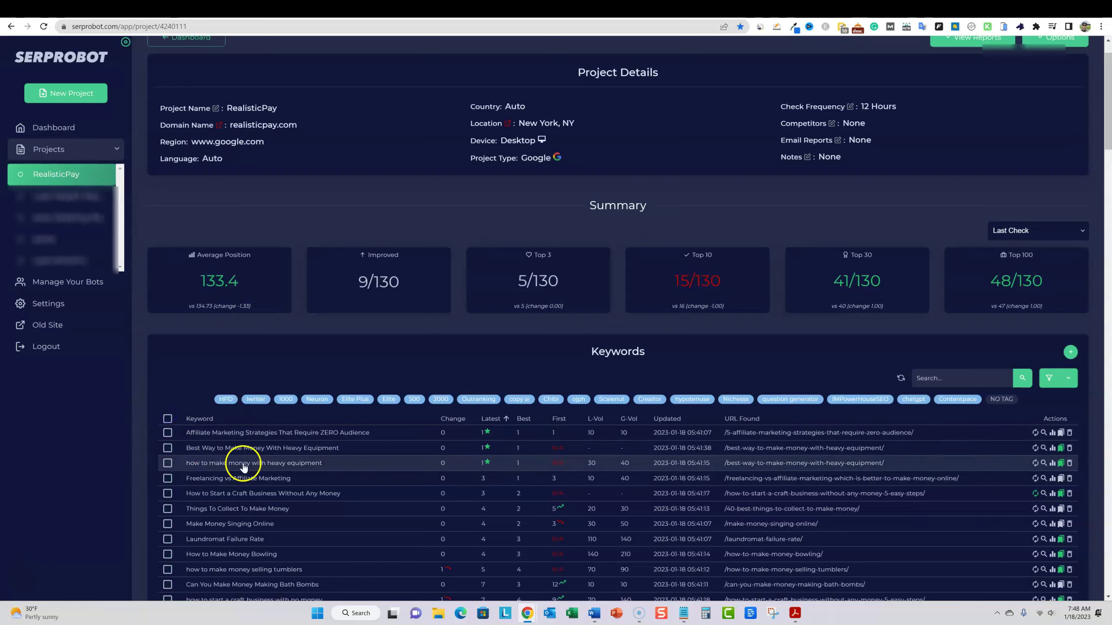
scroll(574, 426, "up", 1)
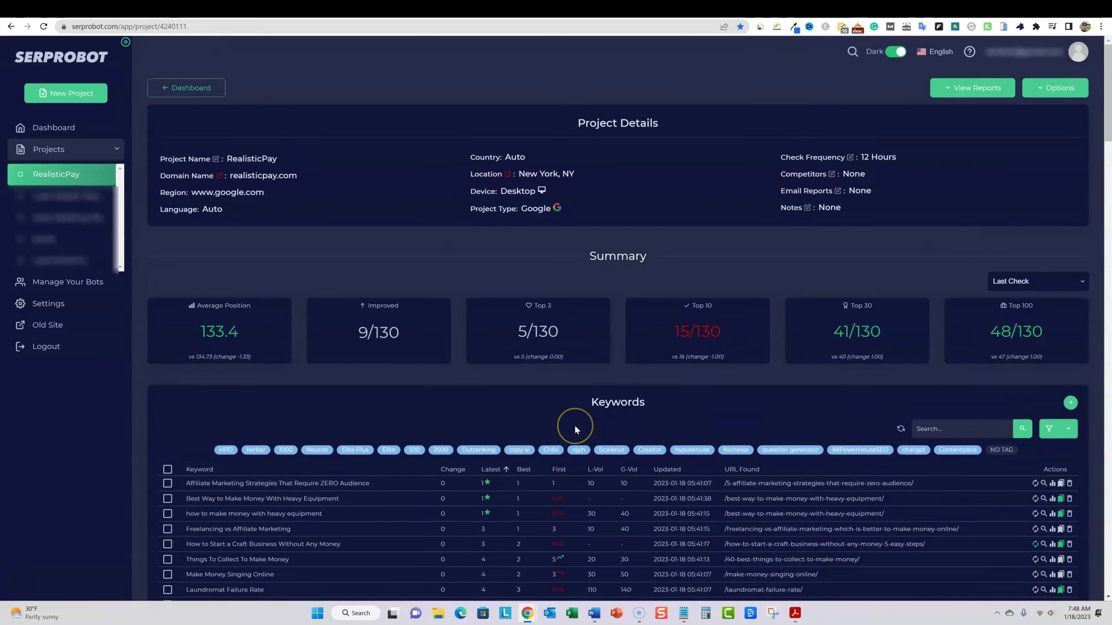
scroll(575, 429, "down", 2)
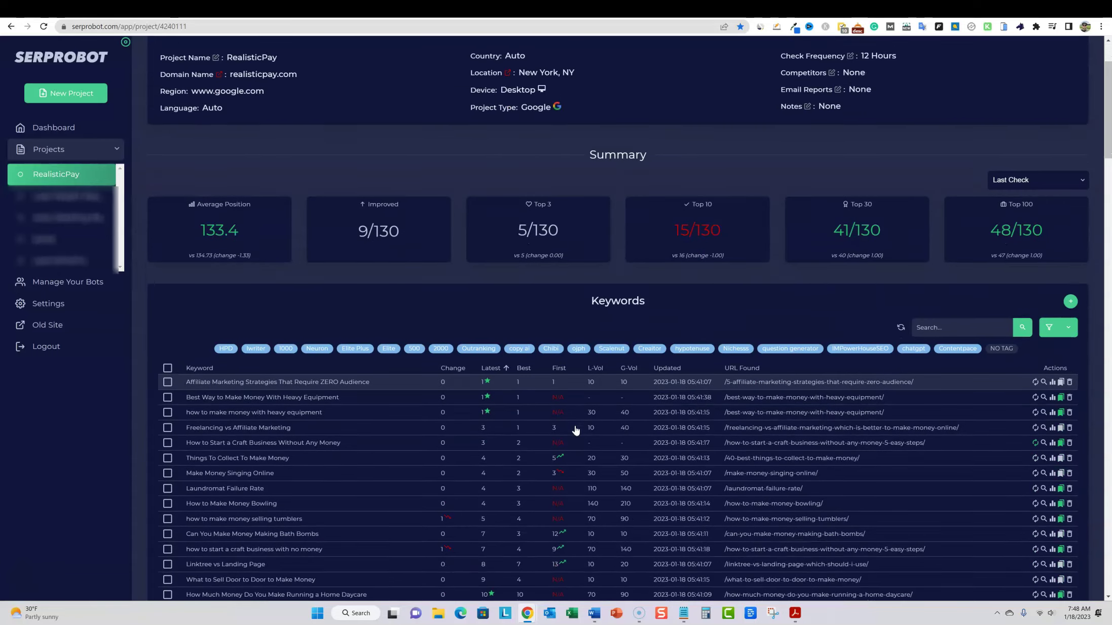
scroll(575, 429, "down", 2)
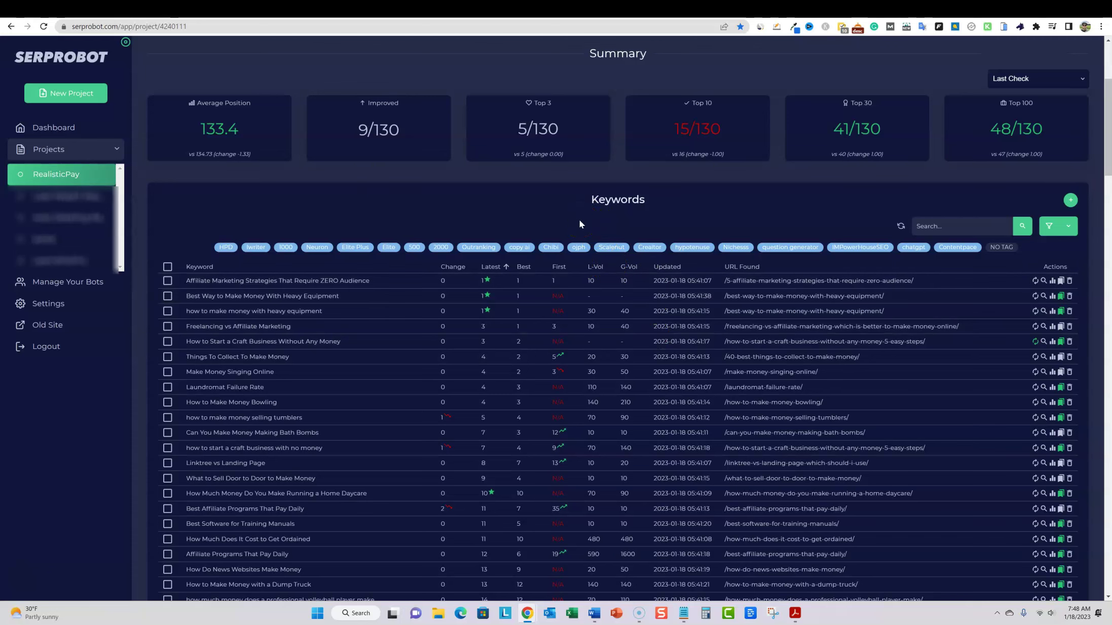
scroll(580, 220, "up", 4)
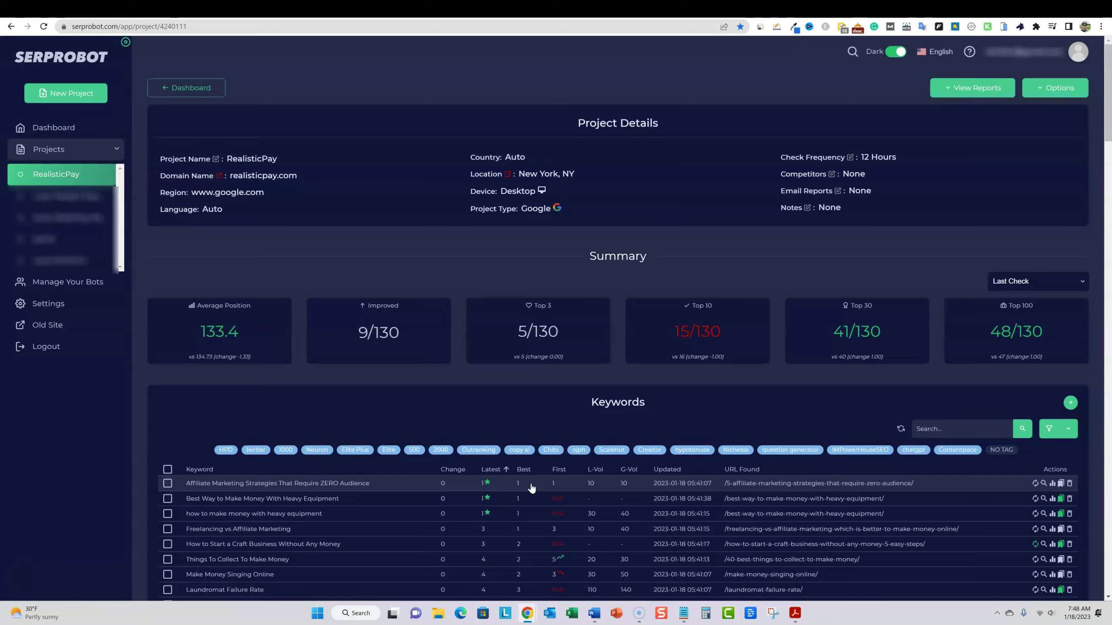
left_click(624, 429)
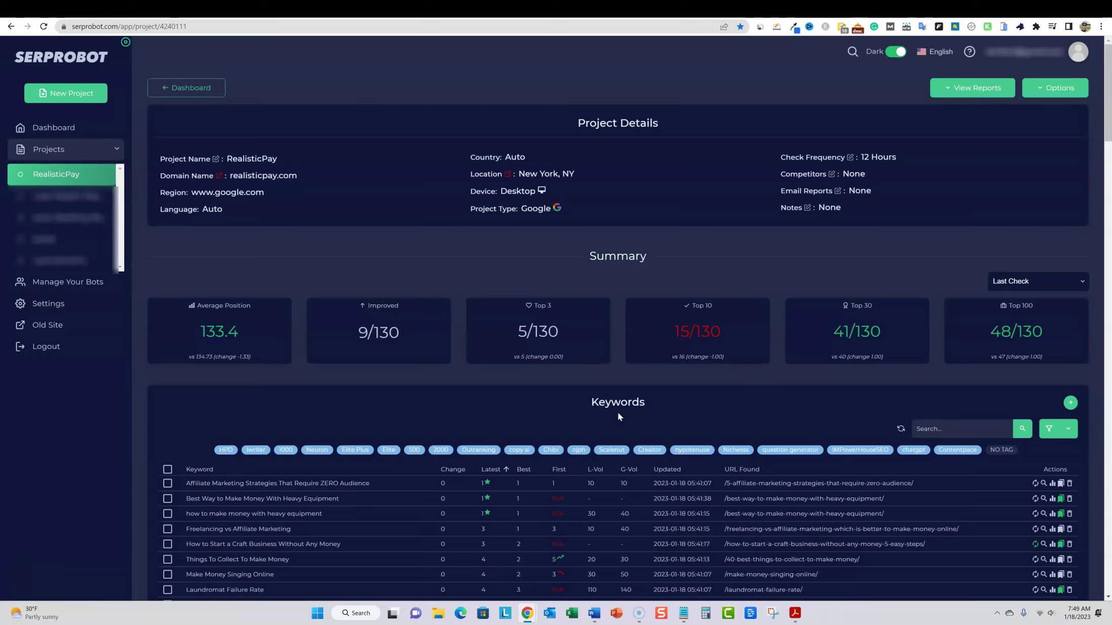
- Switch to Ahrefs Rank Tracker and try to add the first five keywords the Realisticpay website ranks for to tracking
left_click(777, 11)
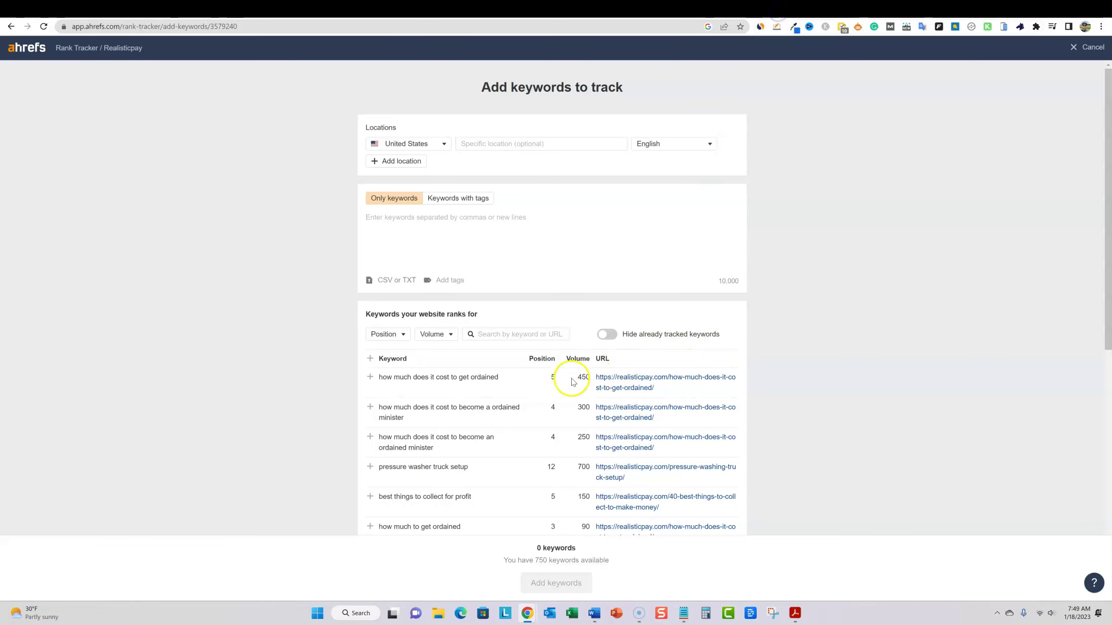
left_click(370, 378)
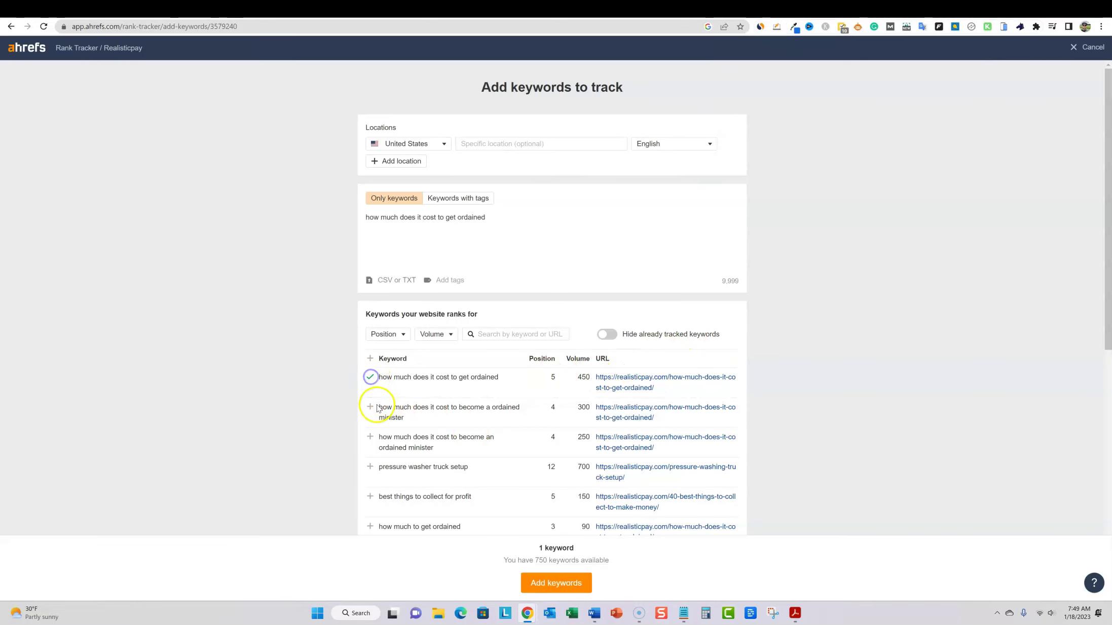
left_click(370, 407)
left_click(370, 437)
left_click(370, 467)
left_click(370, 496)
left_click(551, 581)
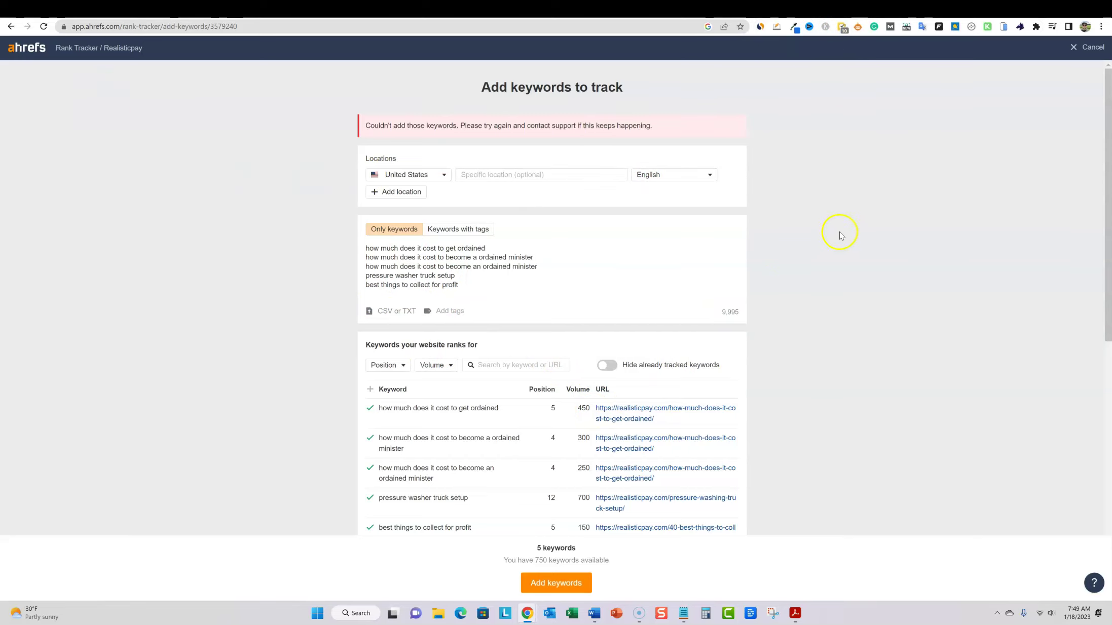
- Switch back to the SERPRobot website's home page
left_click(903, 10)
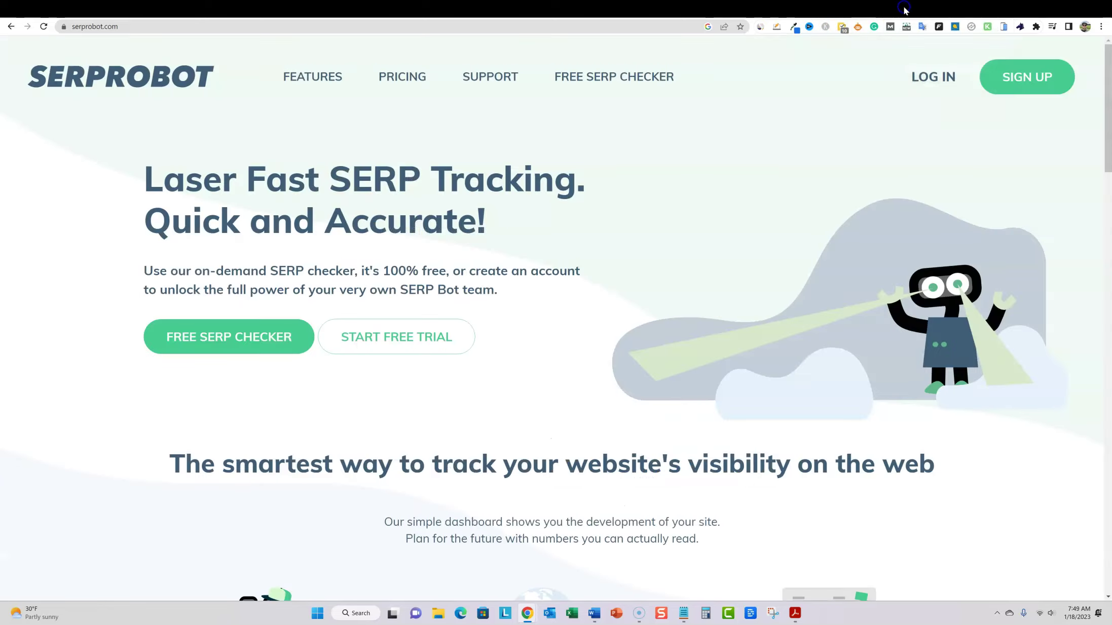